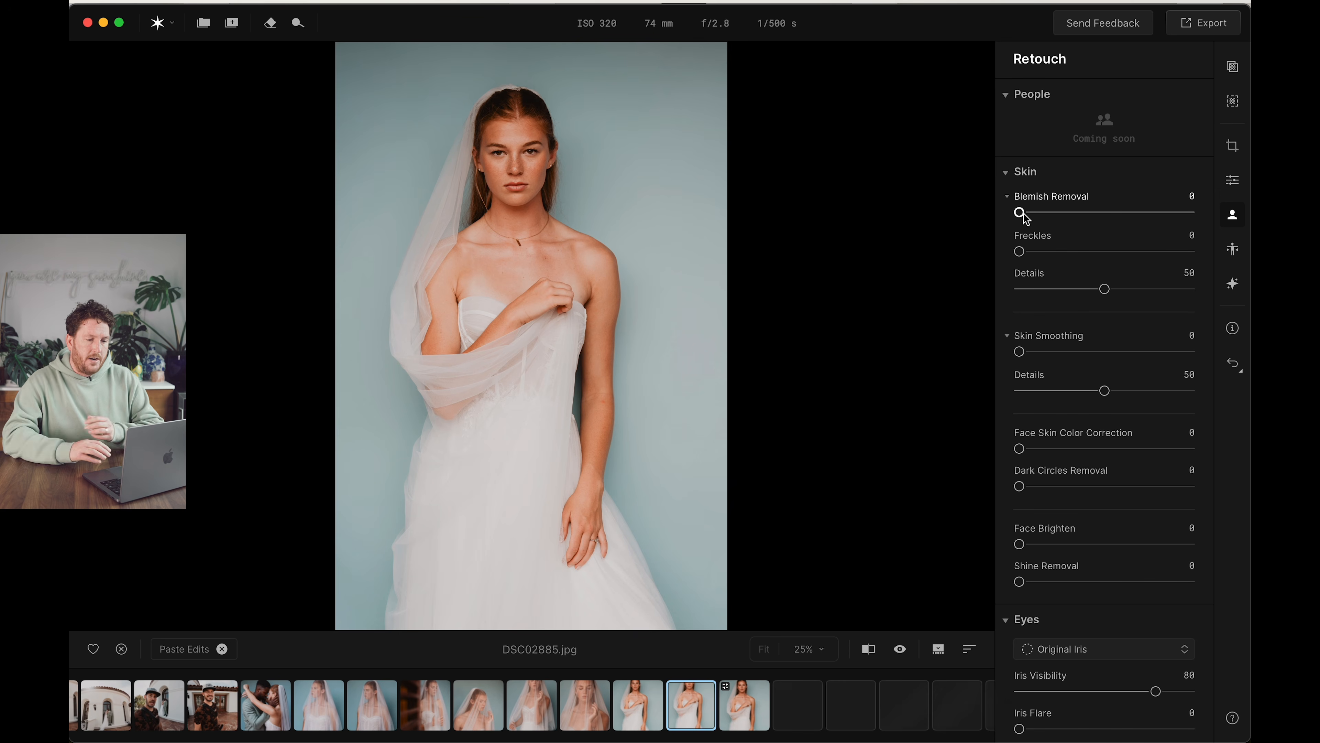
# Set Skin Smoothing and Shine Removal to 100 in the Retouch adjustments for the bride portrait DSC02885.jpg
pyautogui.press('e')
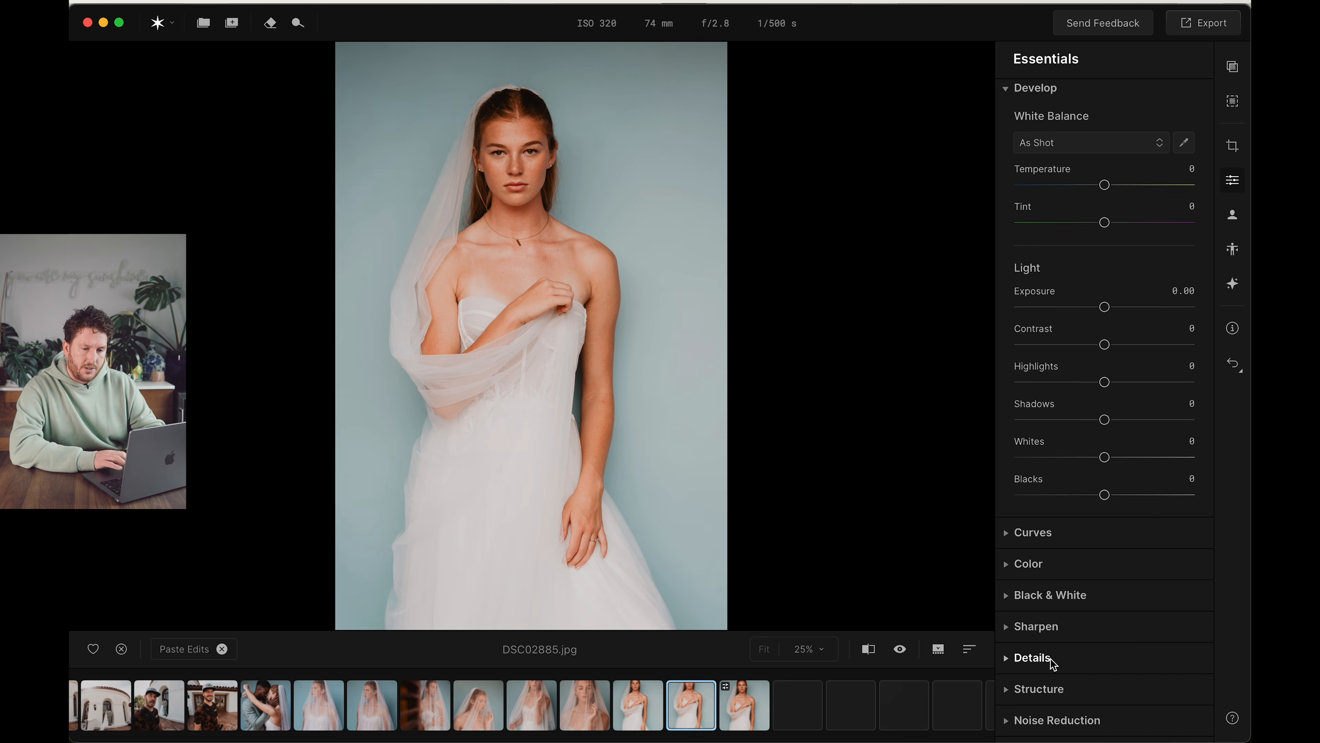
pyautogui.click(1236, 212)
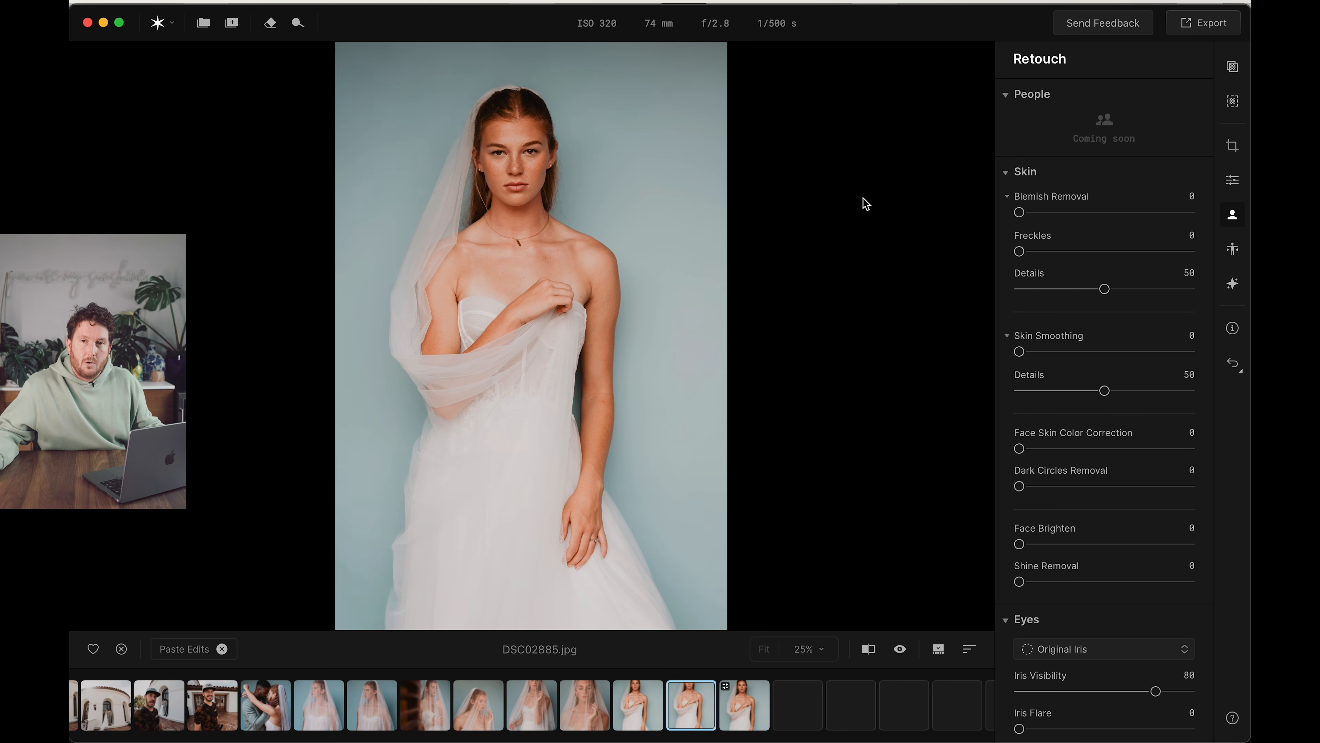
pyautogui.scroll(-3, 1017, 212)
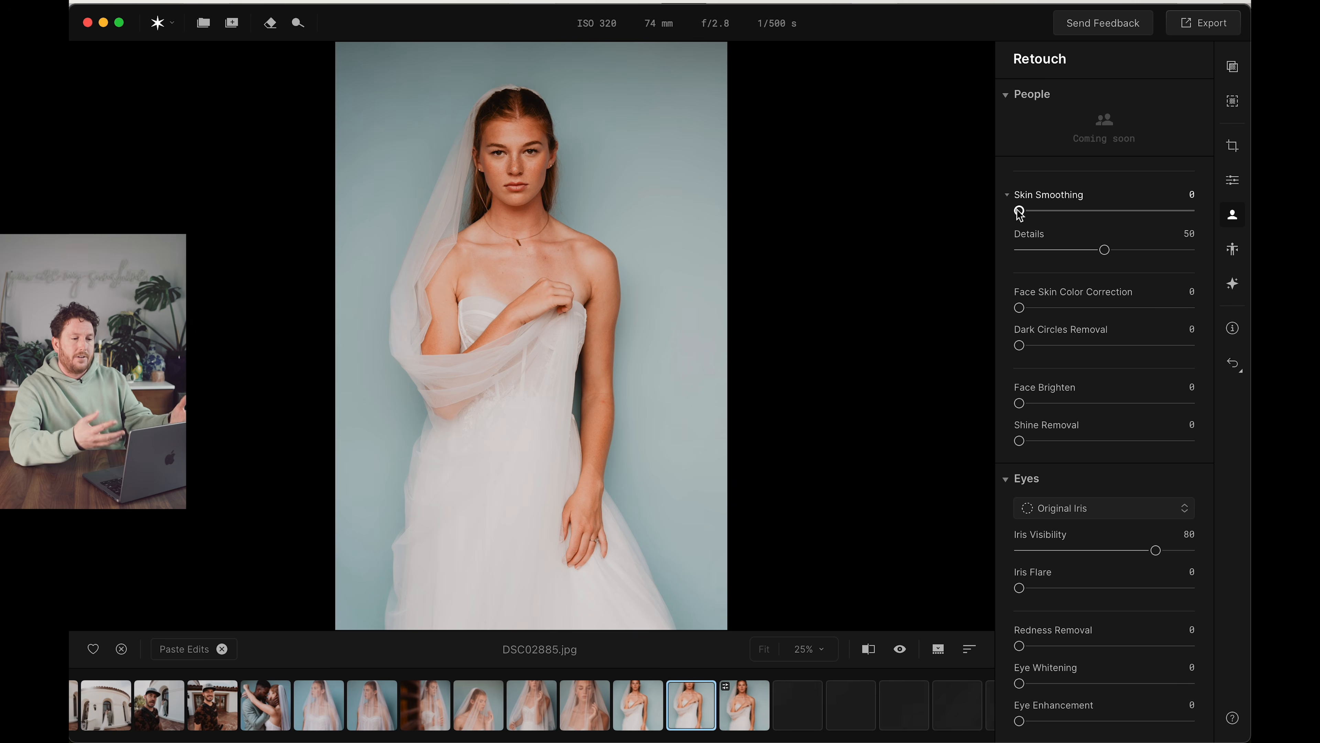
pyautogui.moveTo(1019, 212); pyautogui.dragTo(1086, 212)
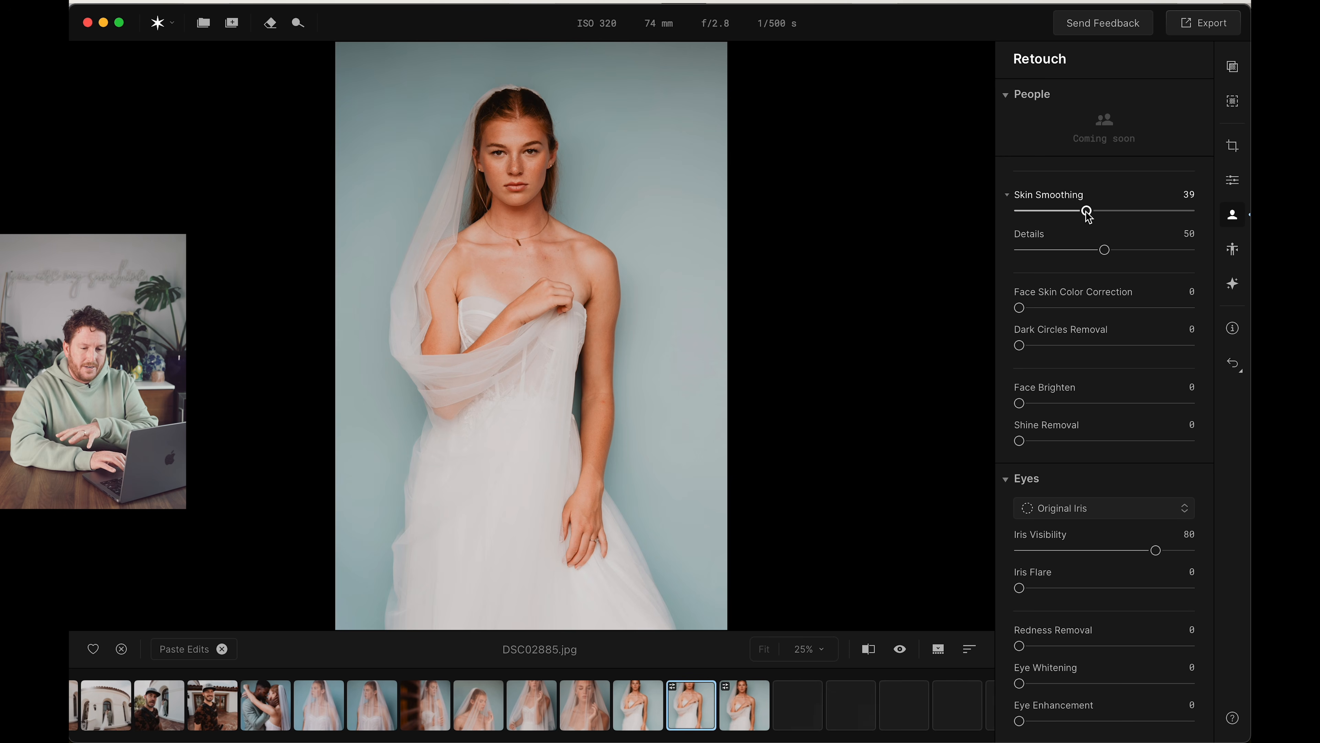
pyautogui.moveTo(1088, 211); pyautogui.dragTo(1092, 211)
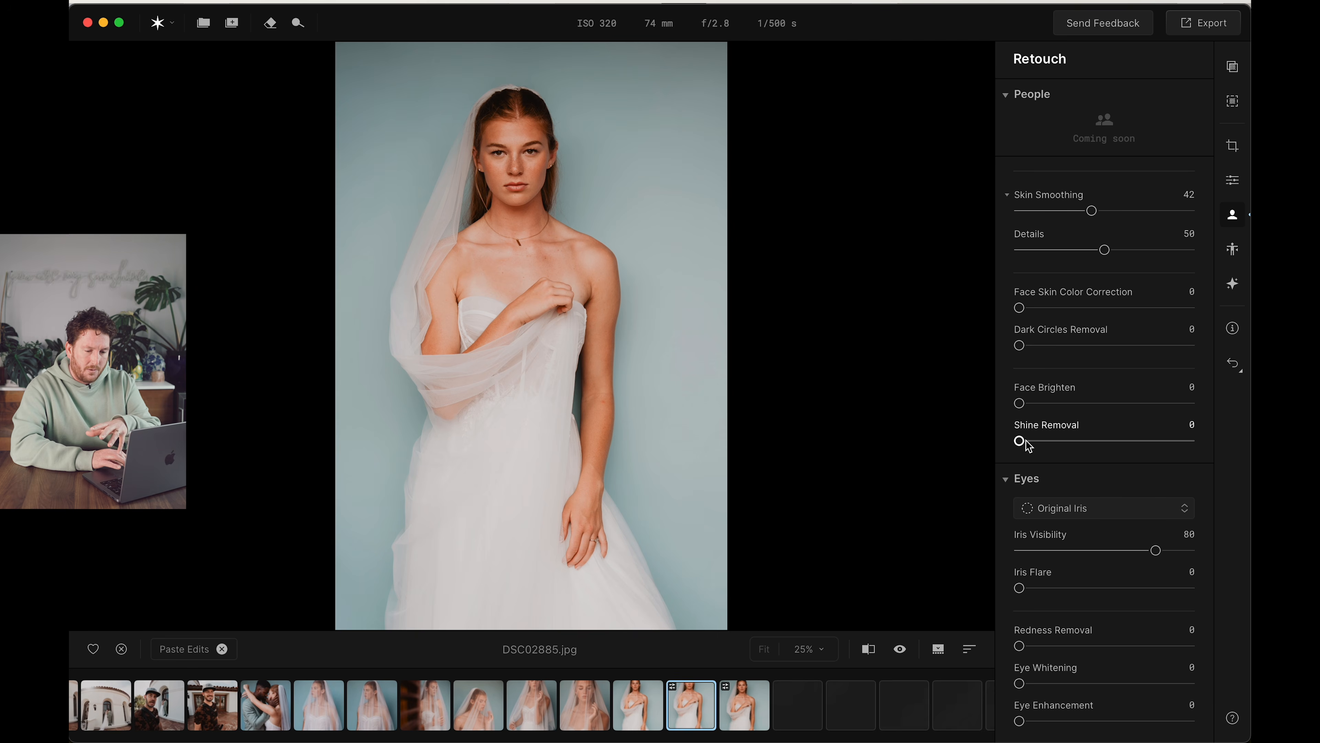
pyautogui.moveTo(1020, 441); pyautogui.dragTo(1105, 441)
pyautogui.moveTo(1092, 211); pyautogui.dragTo(1190, 211)
pyautogui.moveTo(1104, 441); pyautogui.dragTo(1191, 441)
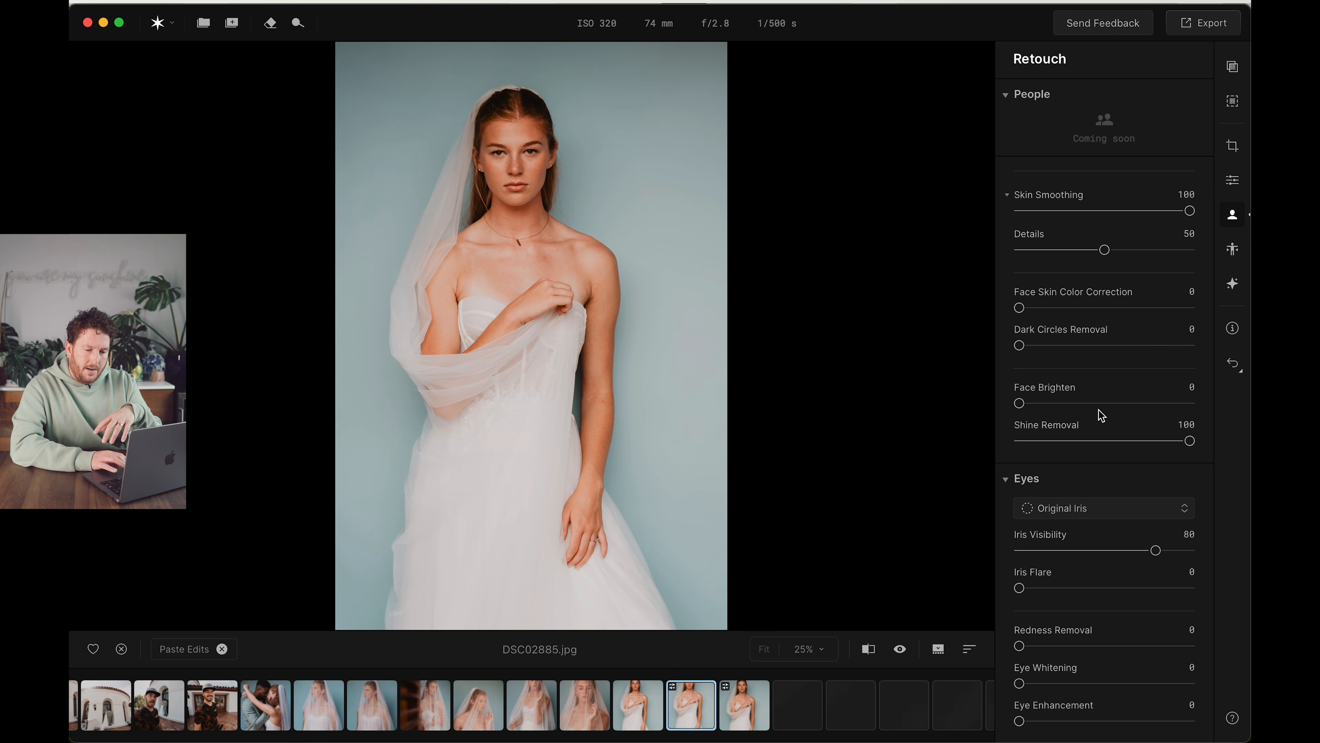
# Set Face Brighten to 34, Dark Circles Removal to 47 and Face Skin Color Correction to 53
pyautogui.moveTo(1019, 404); pyautogui.dragTo(1078, 403)
pyautogui.moveTo(1020, 345); pyautogui.dragTo(1100, 345)
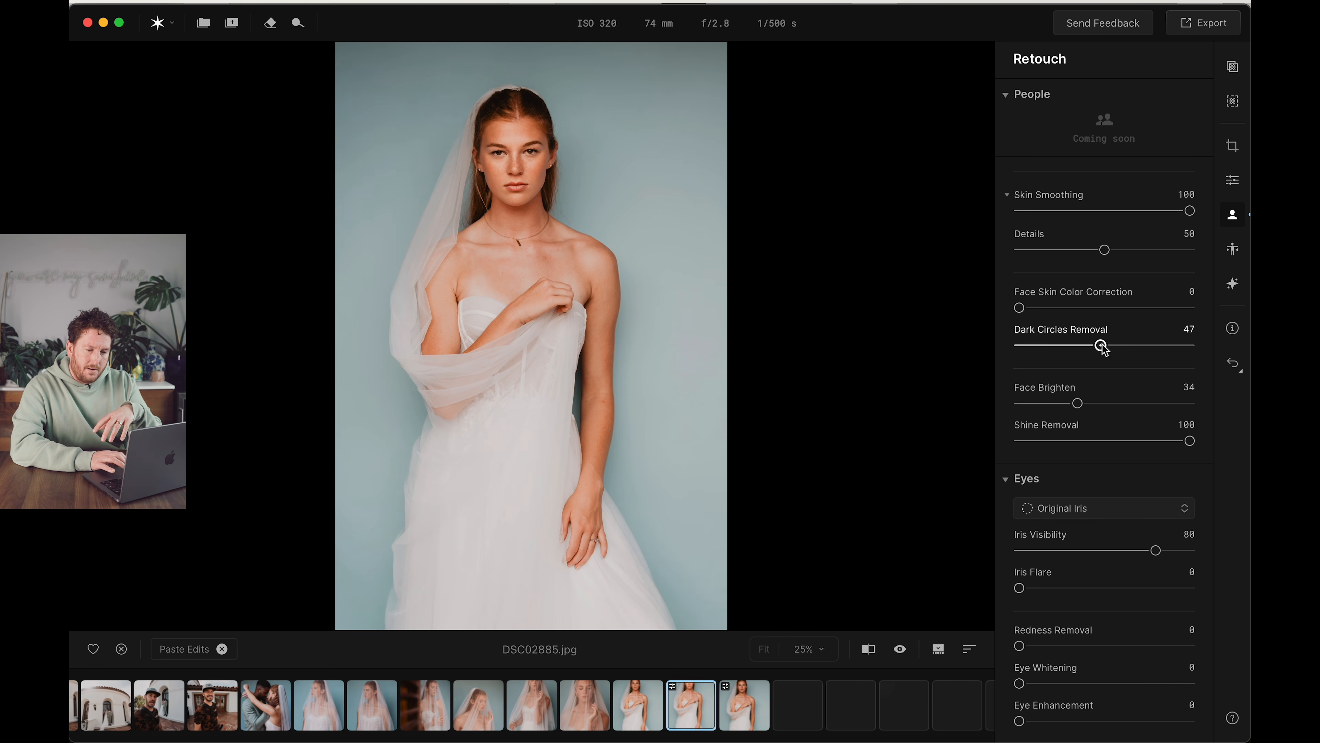
pyautogui.moveTo(1019, 307); pyautogui.dragTo(1111, 308)
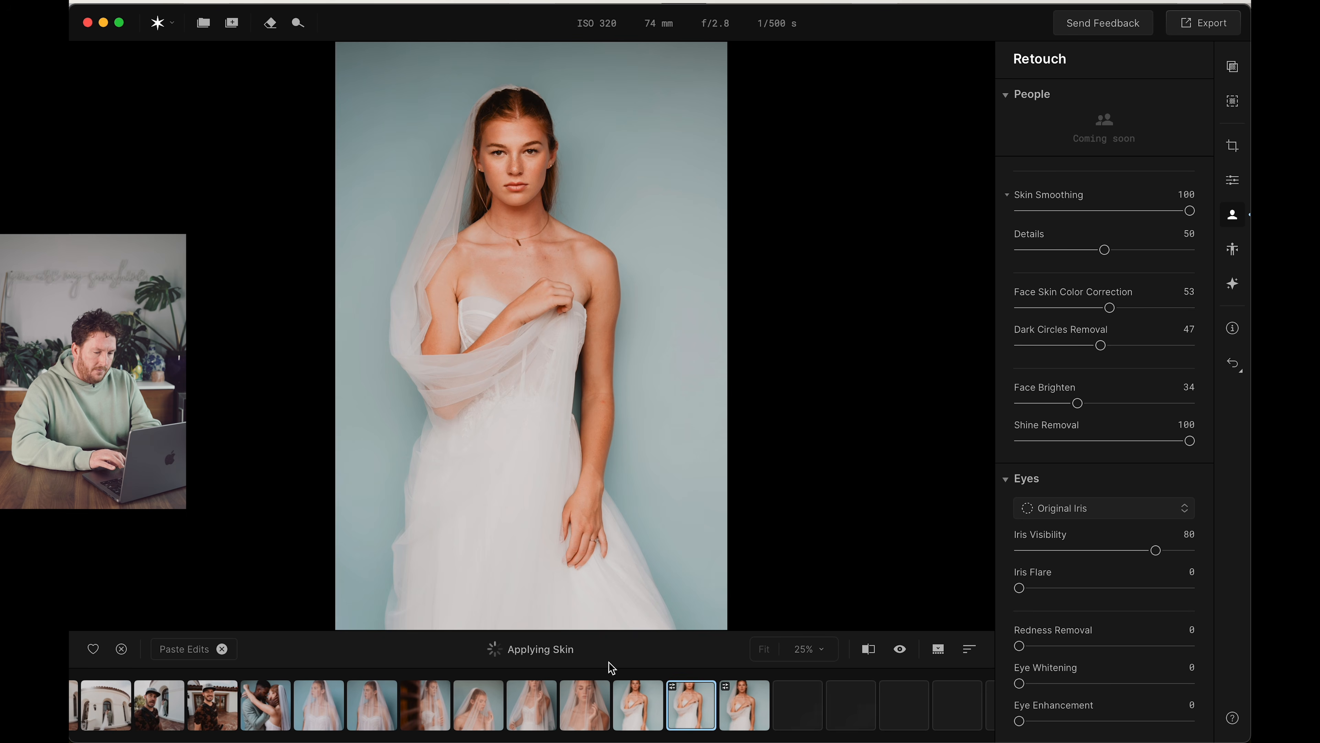
# Set the bride's Iris Flare to 29, Redness Removal to 75, Eye Whitening to 17 and Eye Enhancement to 69
pyautogui.click(810, 648)
pyautogui.click(809, 518)
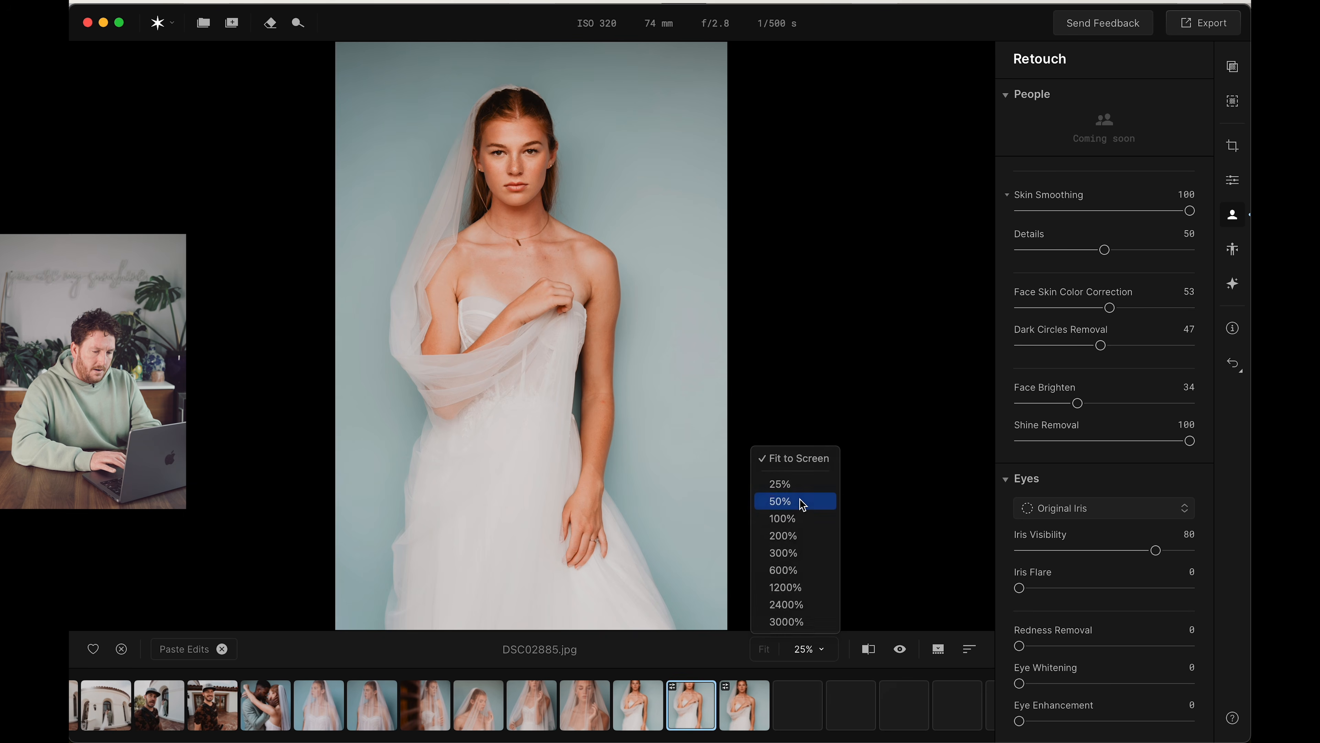
pyautogui.scroll(-5, 1093, 628)
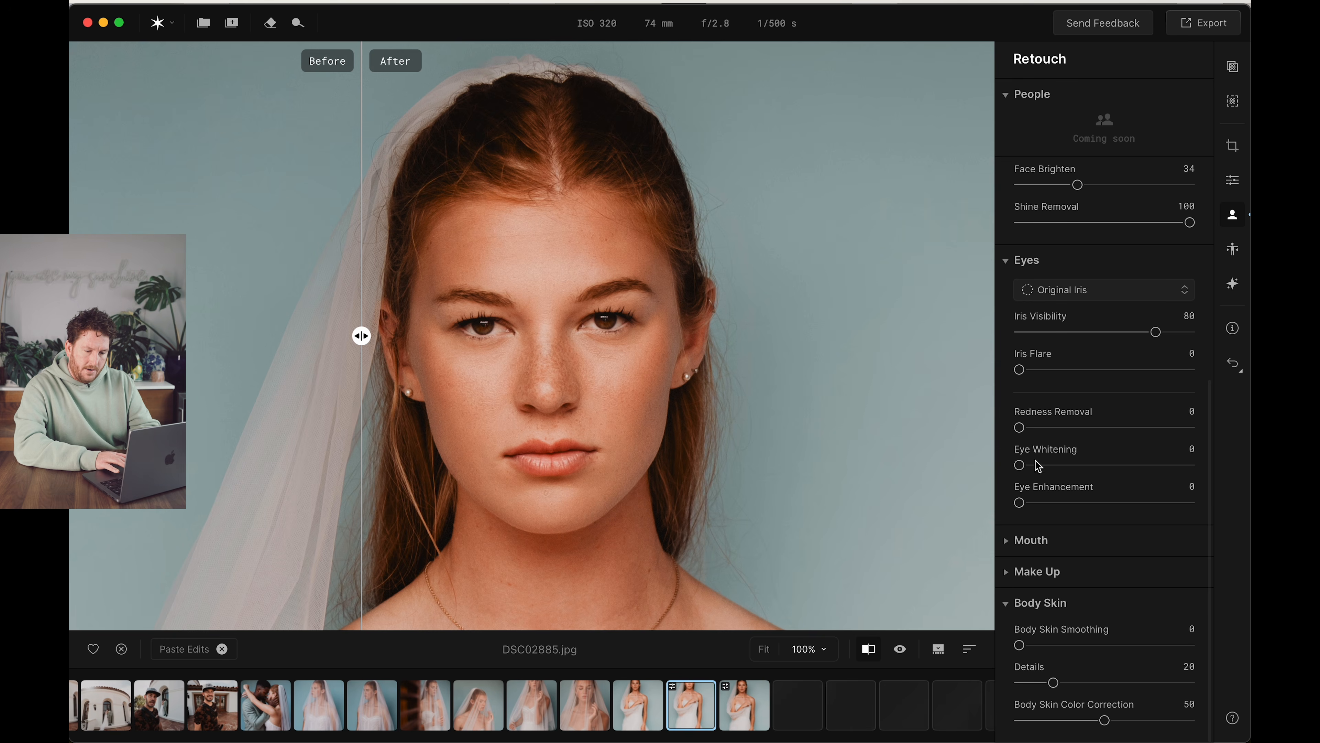
pyautogui.moveTo(1019, 427); pyautogui.dragTo(1088, 428)
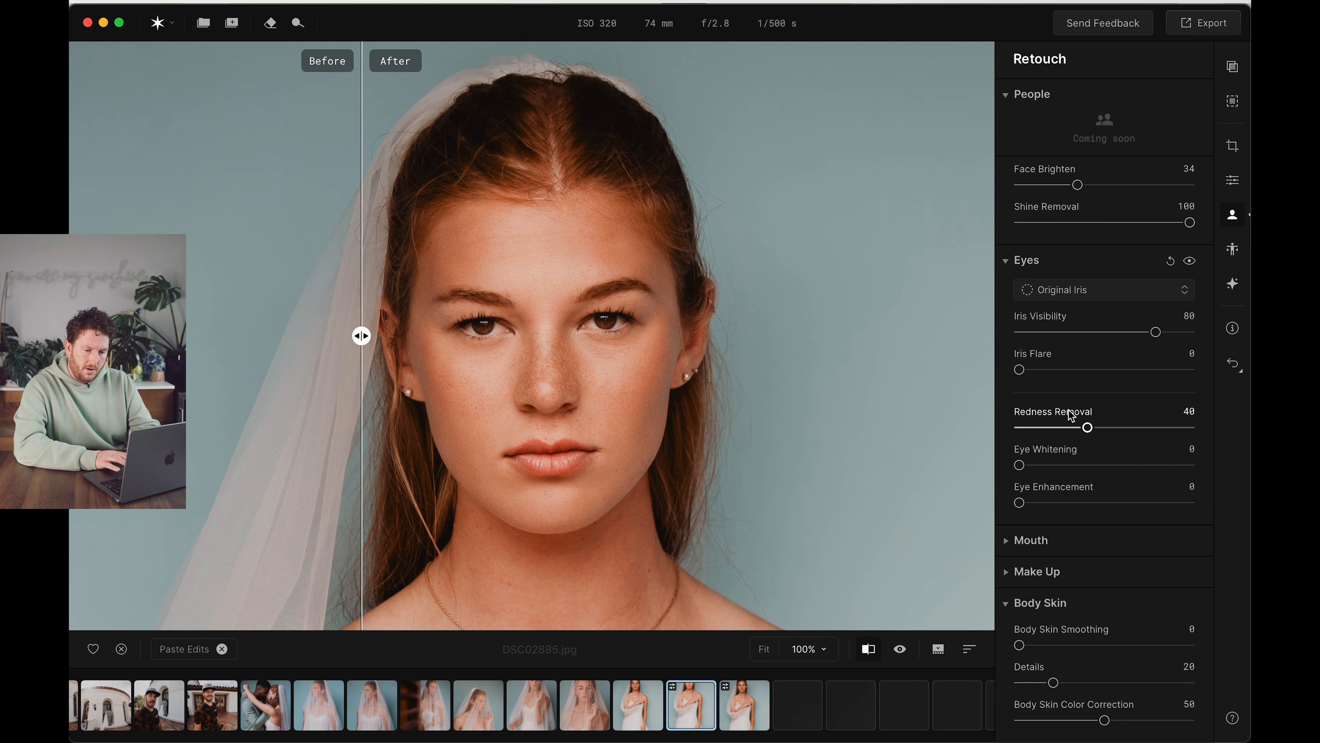
pyautogui.moveTo(1020, 370); pyautogui.dragTo(1060, 370)
pyautogui.moveTo(1020, 464); pyautogui.dragTo(1062, 465)
pyautogui.moveTo(1019, 502); pyautogui.dragTo(1194, 503)
pyautogui.moveTo(1062, 465); pyautogui.dragTo(1148, 427)
pyautogui.moveTo(1179, 504); pyautogui.dragTo(1138, 502)
pyautogui.moveTo(1060, 369); pyautogui.dragTo(1190, 369)
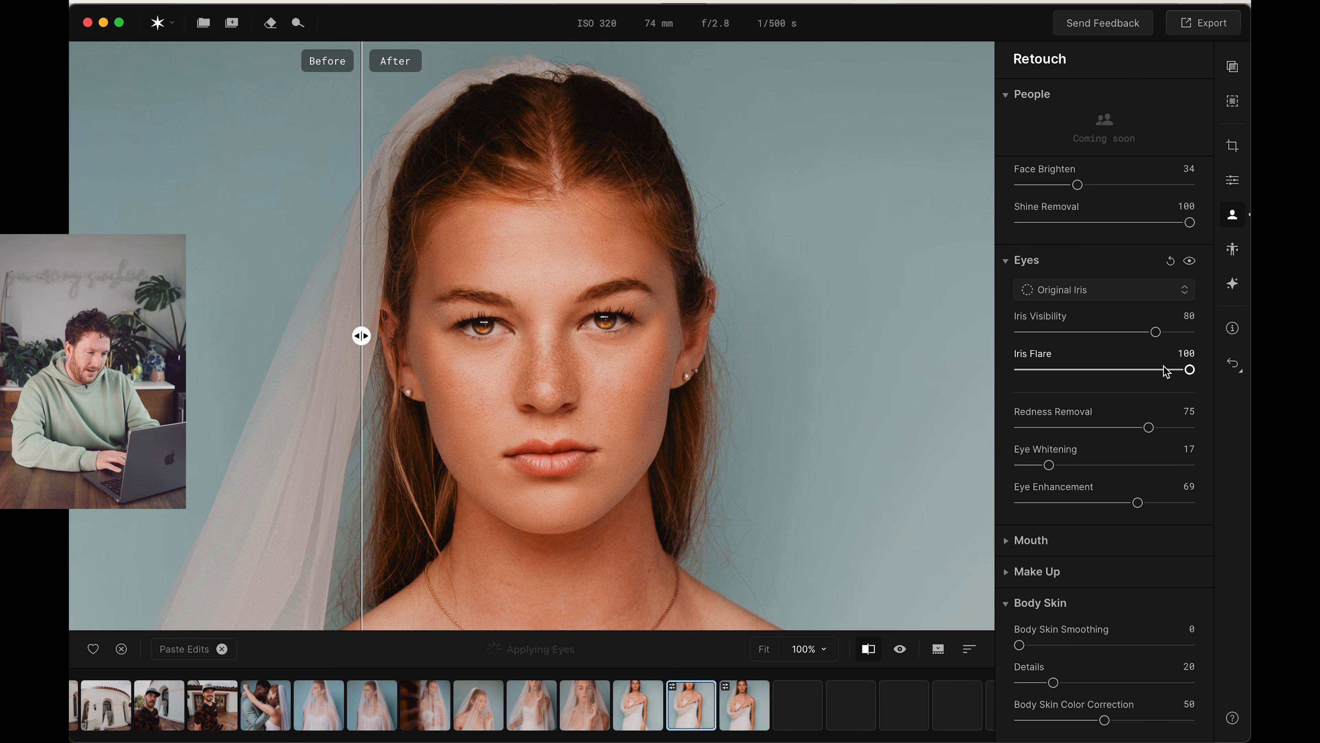
pyautogui.moveTo(1190, 369); pyautogui.dragTo(1068, 369)
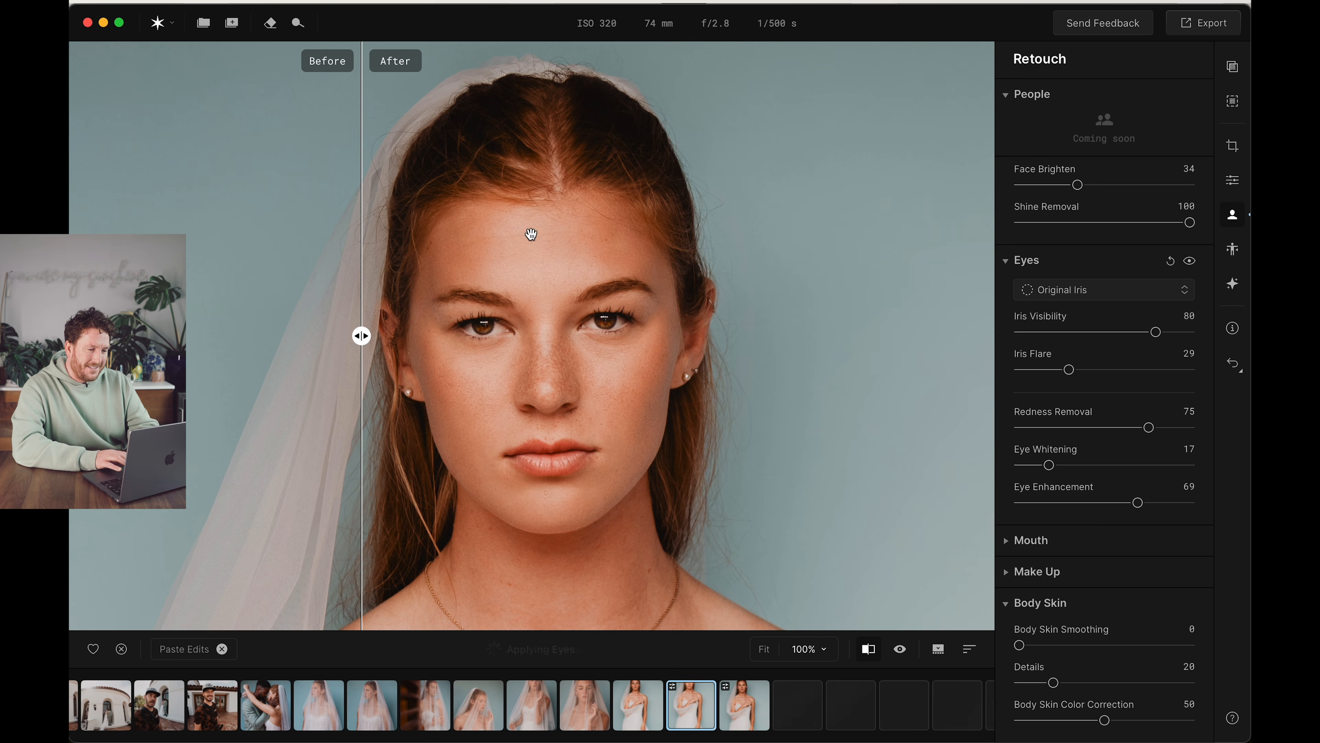
# Compare the bride's face before and after retouching by moving the comparison divider to the middle of her face
pyautogui.moveTo(361, 337); pyautogui.dragTo(325, 260)
pyautogui.click(222, 648)
pyautogui.click(198, 655)
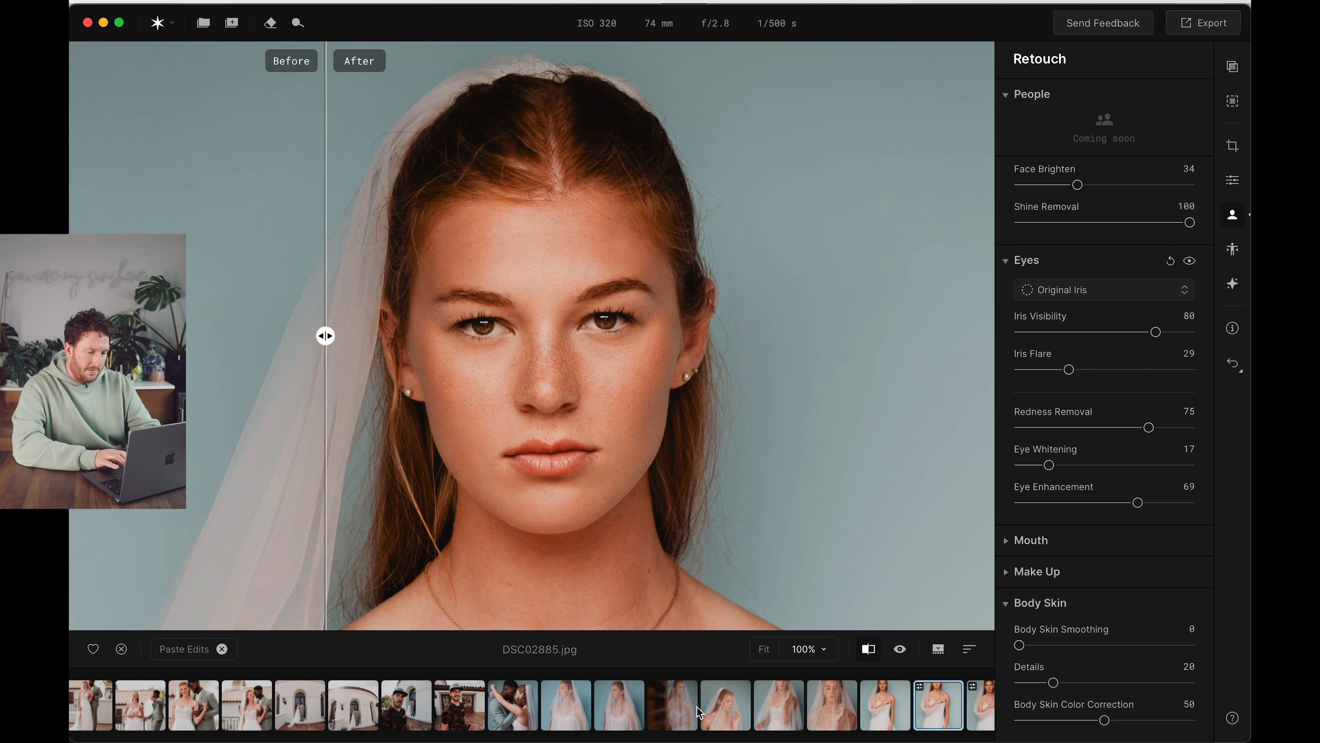
pyautogui.hscroll(2, 699, 712)
pyautogui.hscroll(2, 699, 711)
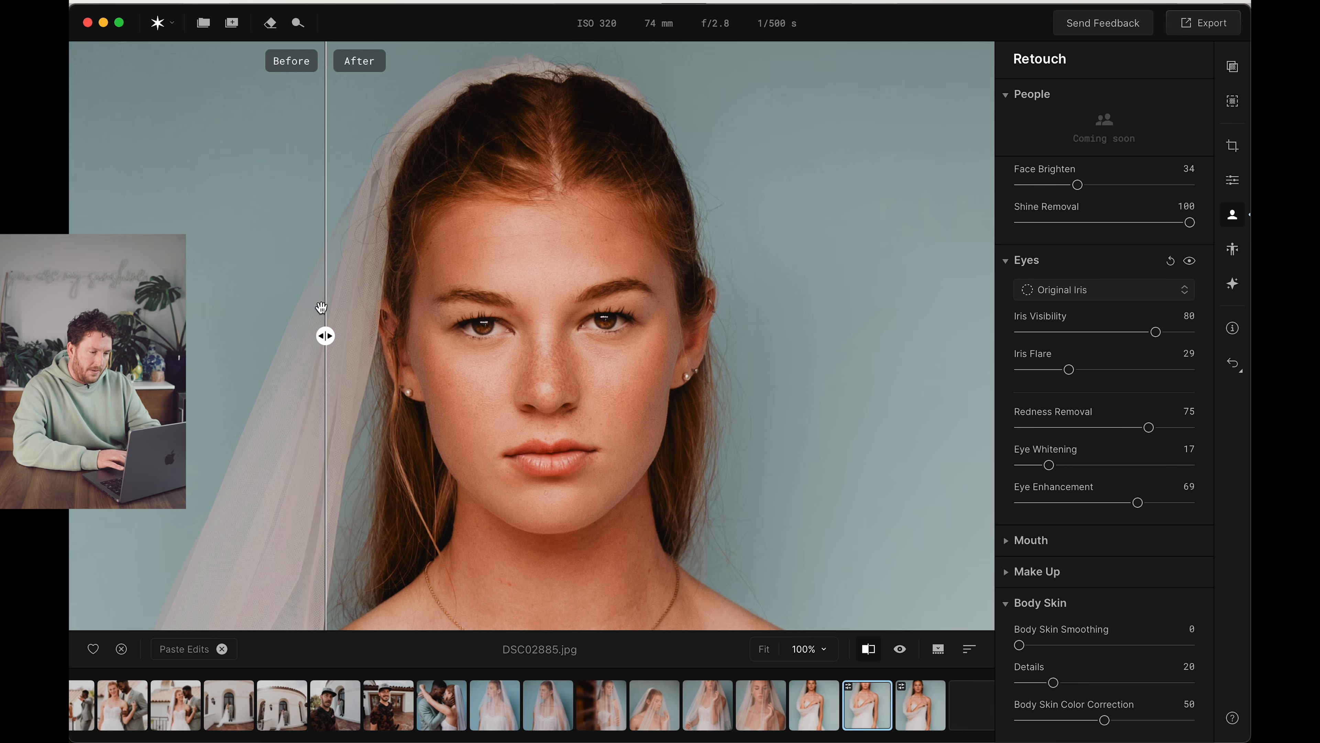
pyautogui.moveTo(326, 335); pyautogui.dragTo(545, 336)
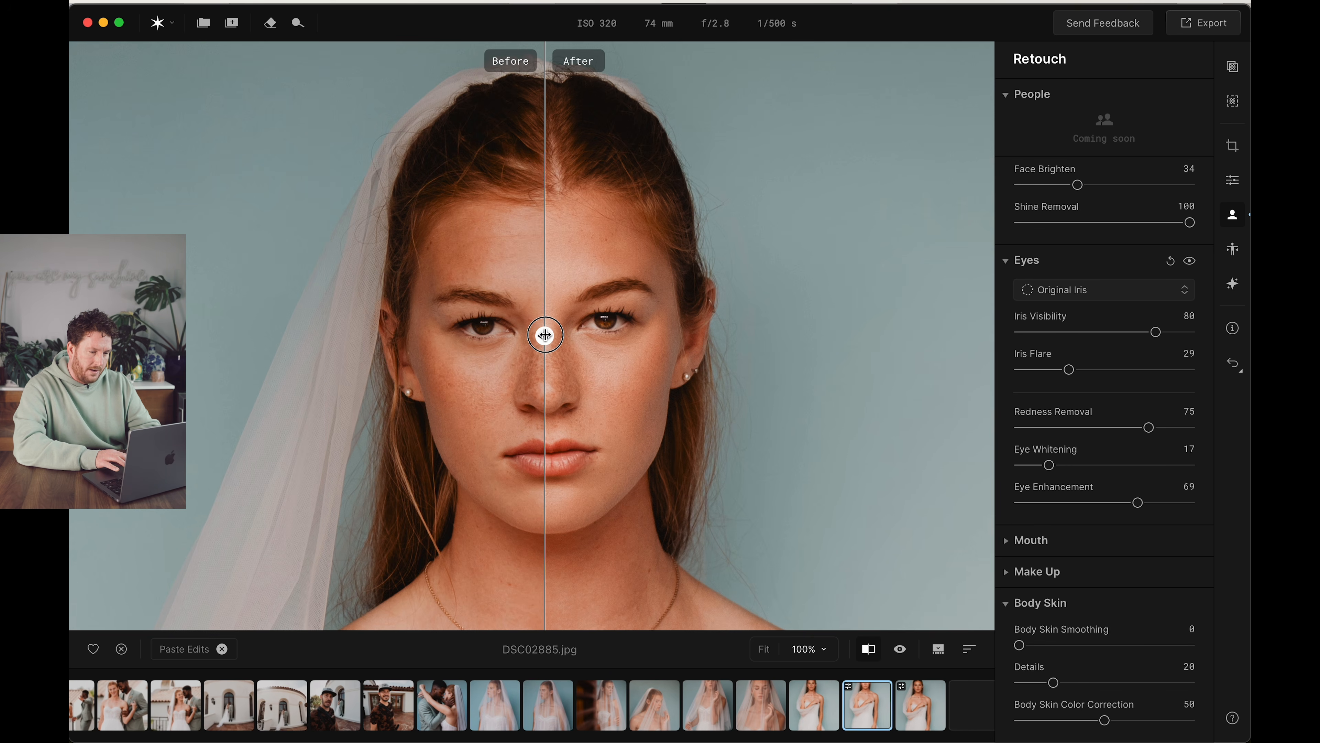
# Set Iris Visibility to 46, Iris Flare to 13, Redness Removal to 22, Eye Whitening to 25 and Eye Enhancement to 29
pyautogui.moveTo(1156, 332); pyautogui.dragTo(1041, 370)
pyautogui.moveTo(1149, 428); pyautogui.dragTo(1062, 465)
pyautogui.moveTo(1143, 503); pyautogui.dragTo(1065, 504)
# Set Face Brighten to 16 and Shine Removal to 37, and reduce the portrait's remaining skin corrections, including Dark Circles Removal and Skin Smoothing
pyautogui.scroll(5, 1088, 457)
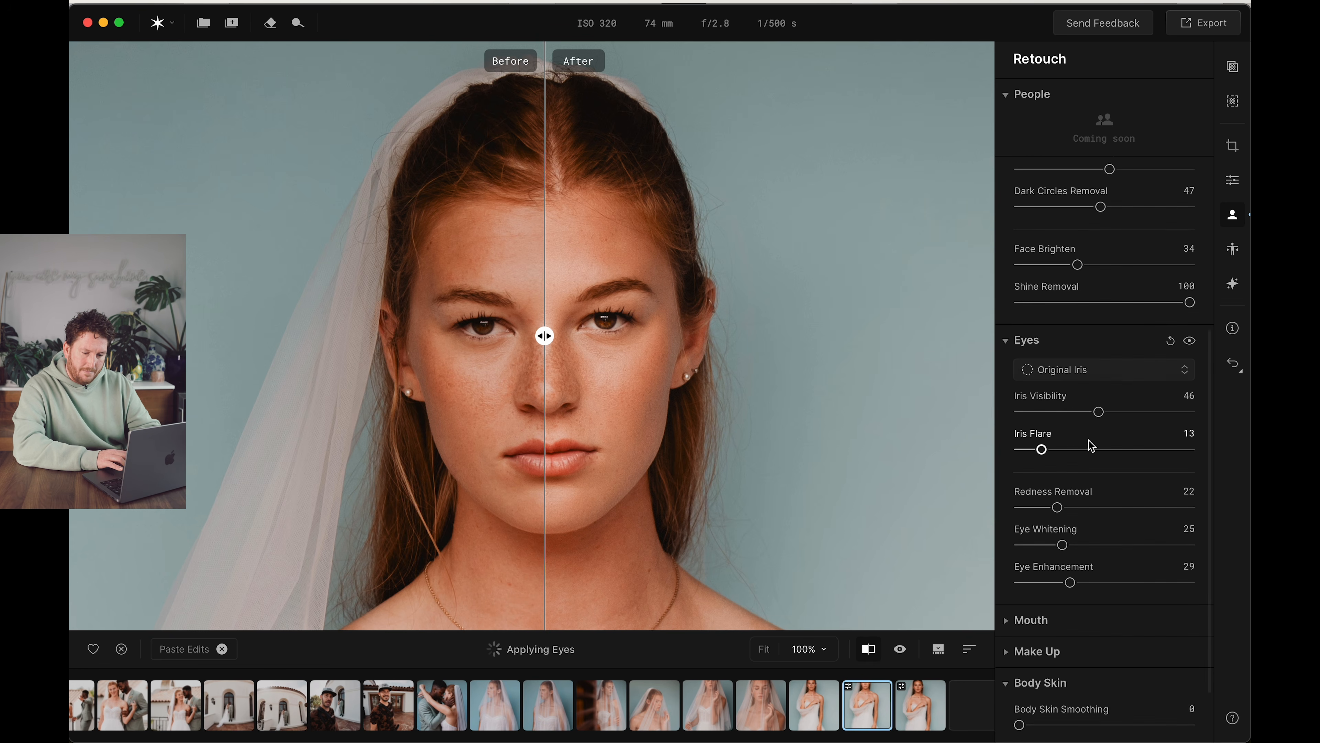
pyautogui.moveTo(1078, 385); pyautogui.dragTo(1047, 385)
pyautogui.moveTo(1190, 422); pyautogui.dragTo(1081, 422)
pyautogui.scroll(5, 1087, 395)
pyautogui.moveTo(1107, 480); pyautogui.dragTo(1084, 448)
pyautogui.scroll(-1, 1108, 371)
pyautogui.moveTo(1190, 355); pyautogui.dragTo(1106, 352)
# Set Teeth Whitening to 24 and Teeth Brightening to 17 in the Mouth adjustments
pyautogui.scroll(-8, 1096, 525)
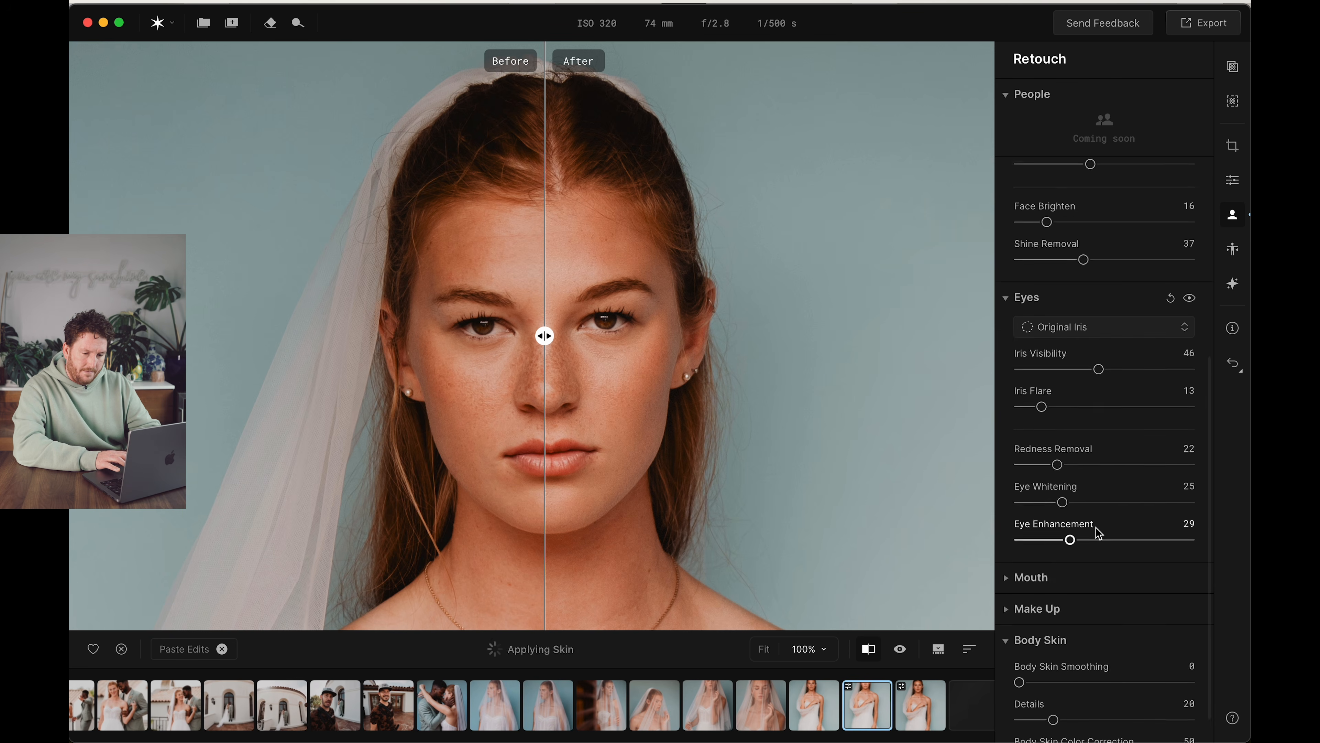
pyautogui.click(1047, 544)
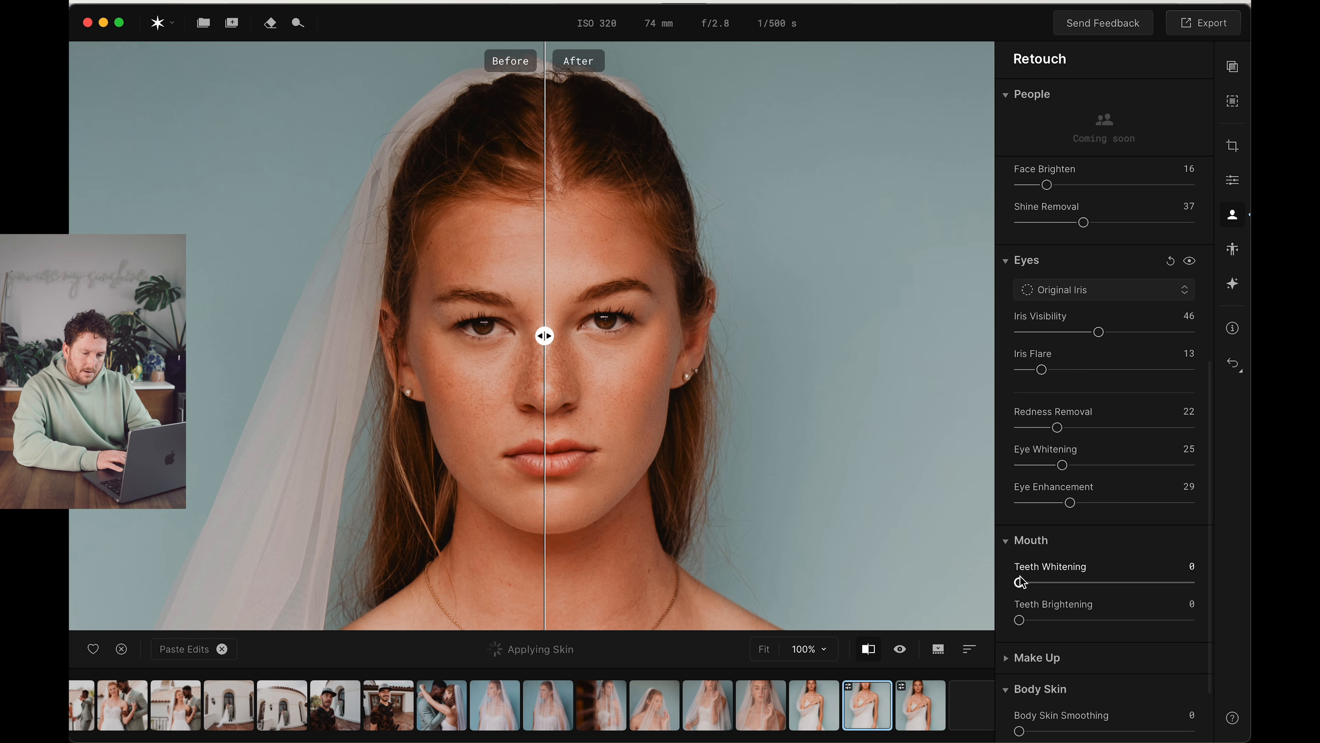
pyautogui.moveTo(1020, 584); pyautogui.dragTo(1046, 620)
# Set Body Skin Smoothing to 53, checking the effect on the bride's neck and shoulders
pyautogui.scroll(-3, 1042, 635)
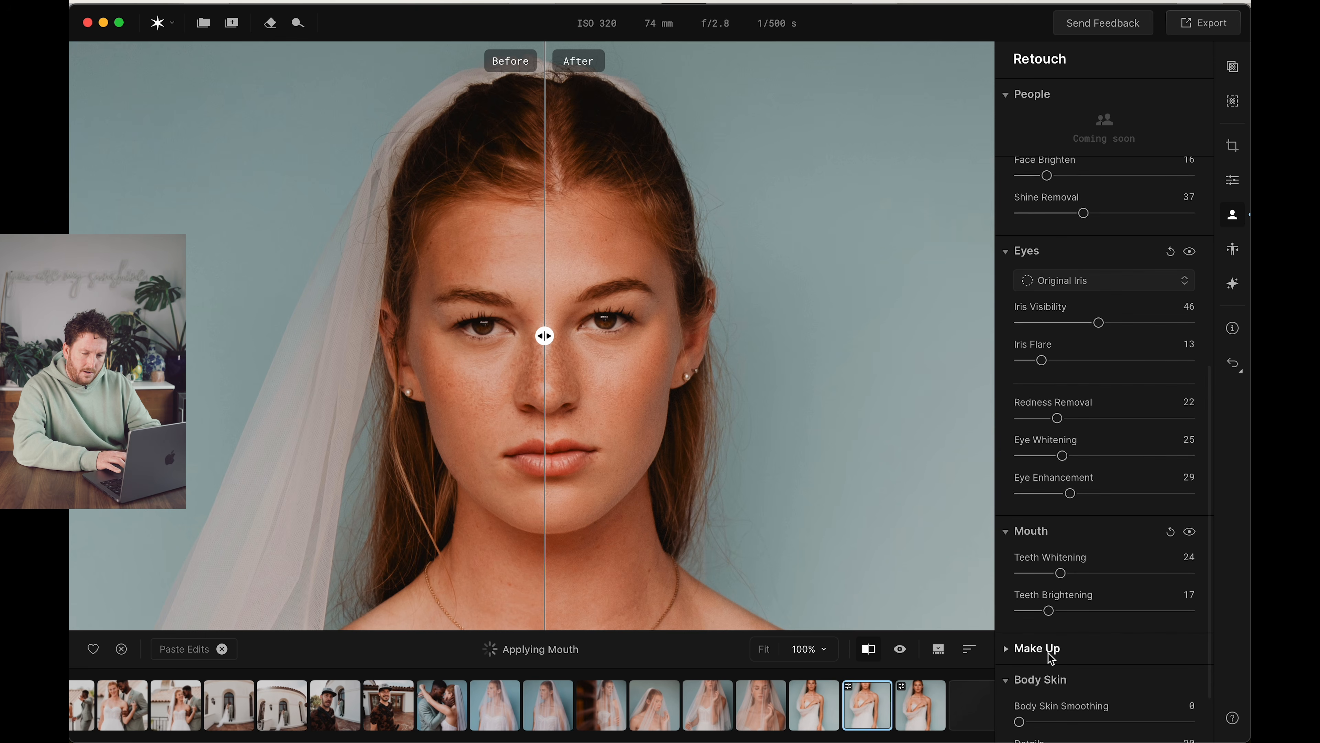
pyautogui.scroll(-1, 1041, 624)
pyautogui.moveTo(1020, 645); pyautogui.dragTo(1142, 645)
pyautogui.moveTo(961, 582); pyautogui.dragTo(789, 360)
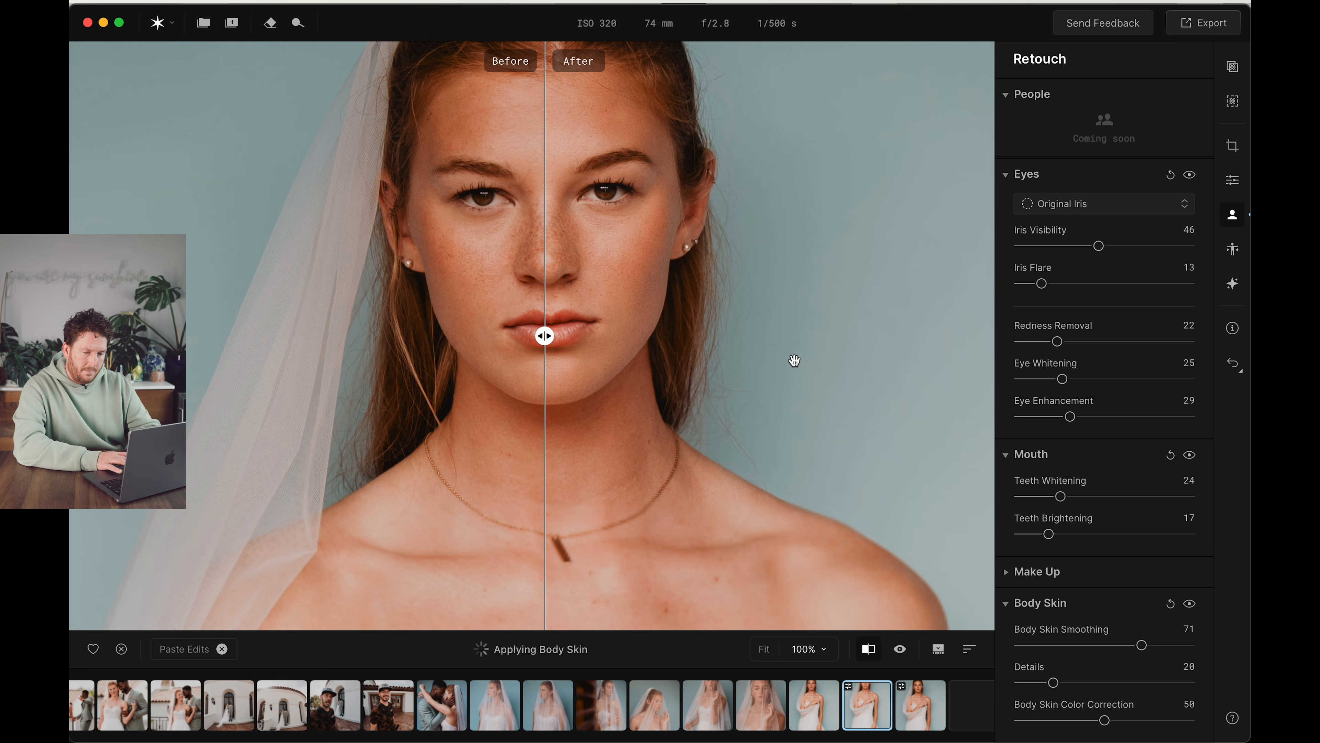
pyautogui.moveTo(1142, 645); pyautogui.dragTo(1110, 645)
# Inspect the retouched face against the original with the before/after divider, and close the comparison
pyautogui.moveTo(788, 375); pyautogui.dragTo(784, 477)
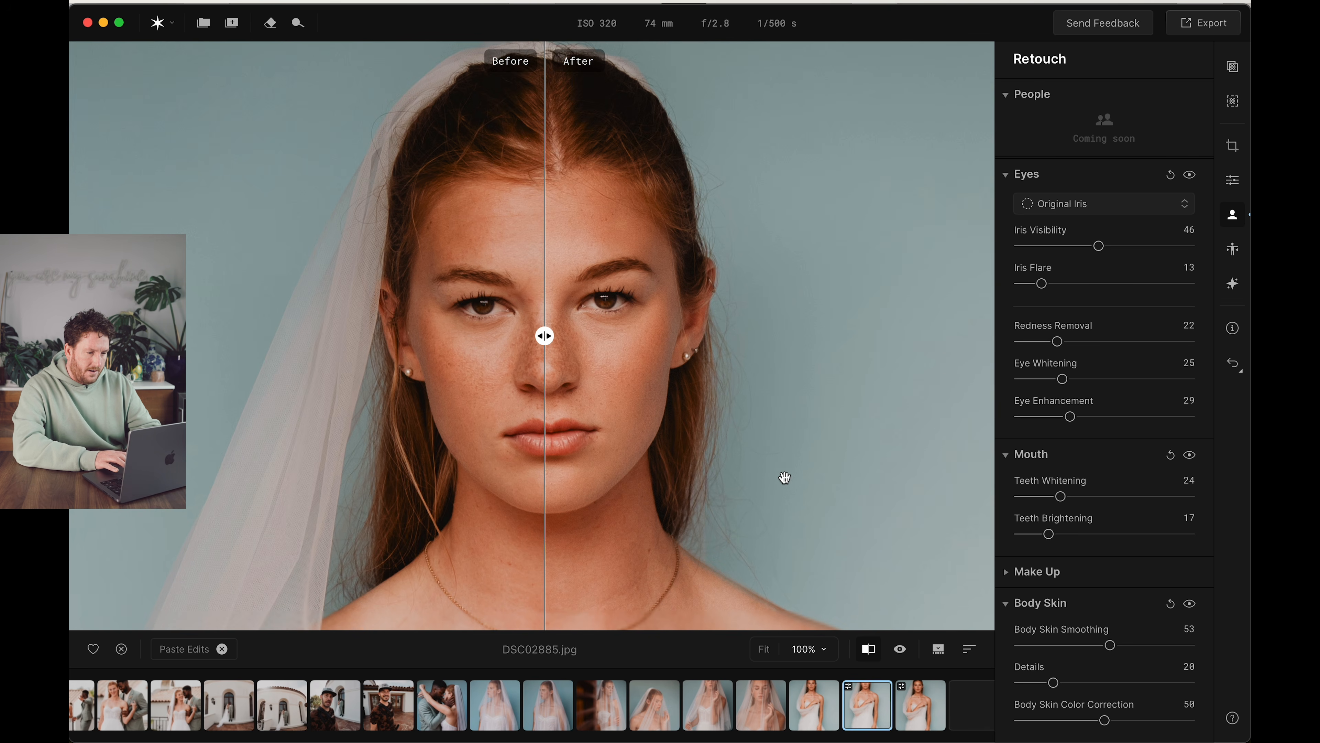
pyautogui.moveTo(542, 337); pyautogui.dragTo(304, 302)
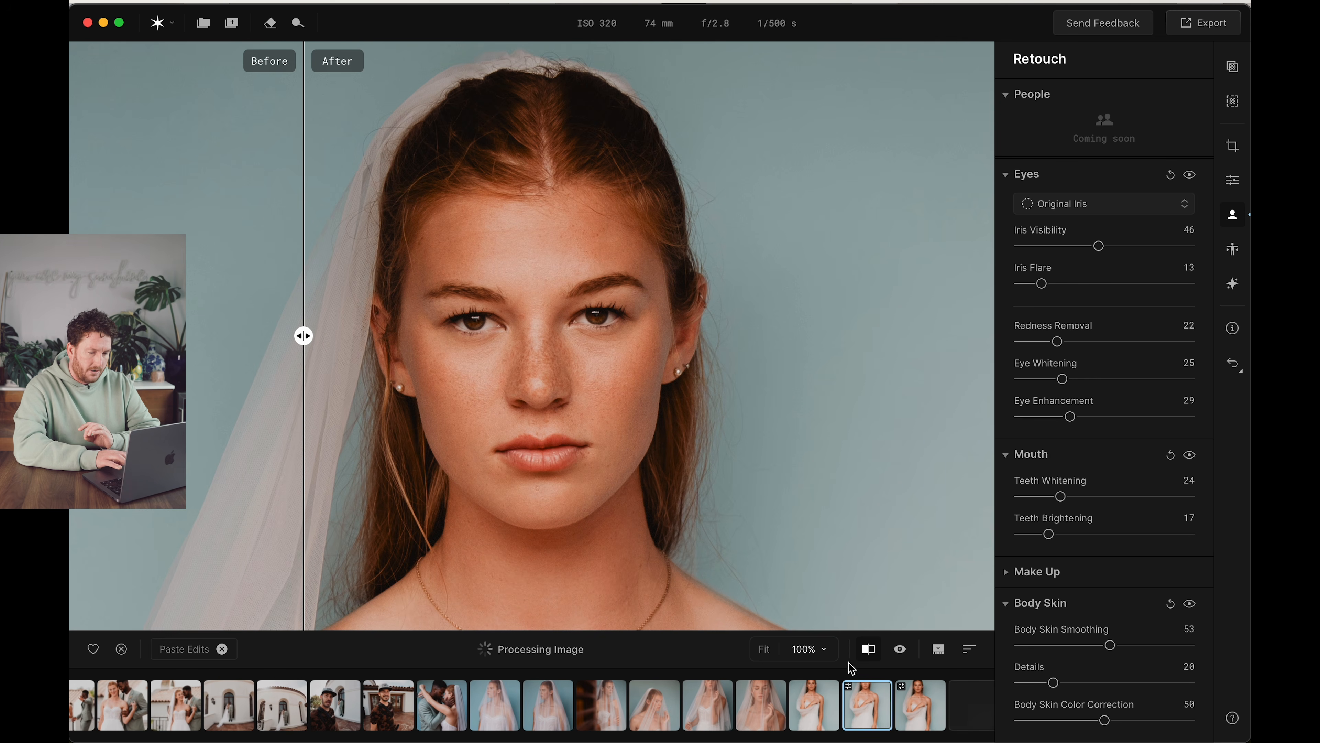
pyautogui.click(869, 650)
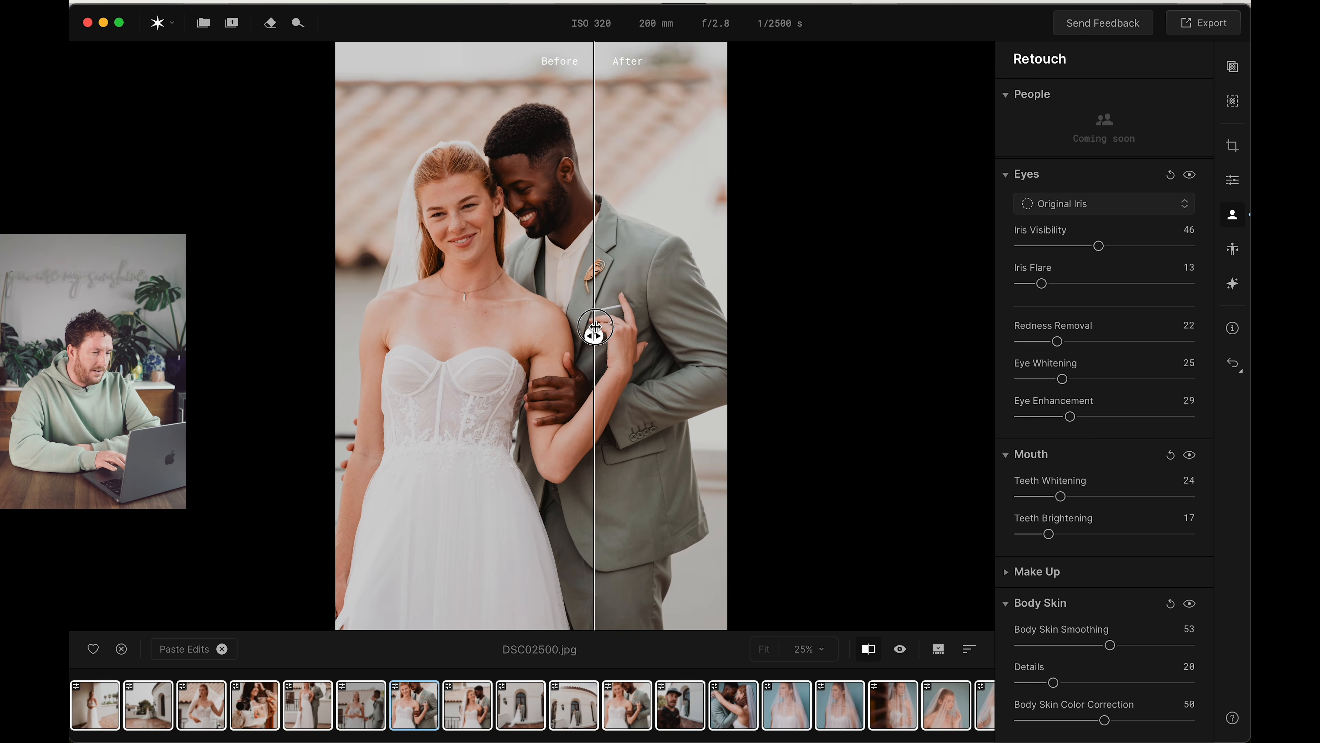
# Paste the copied retouch edits onto all the selected photos in the filmstrip
pyautogui.moveTo(595, 333); pyautogui.dragTo(385, 333)
pyautogui.hscroll(-8, 468, 705)
pyautogui.hscroll(-10, 370, 704)
# Inspect the bride photo DSC00349.jpg at 50% zoom with the before/after comparison, and look through the other batch-edited thumbnails
pyautogui.click(813, 501)
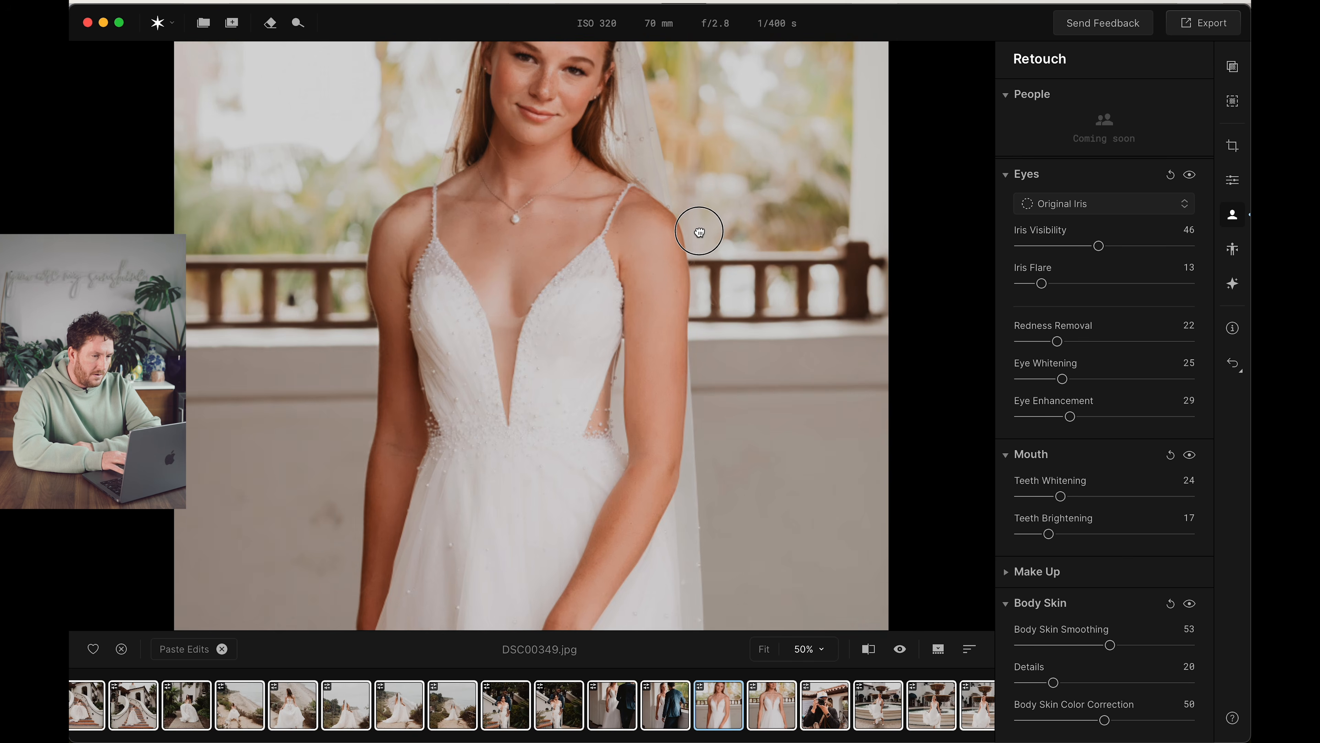
pyautogui.moveTo(699, 231); pyautogui.dragTo(721, 415)
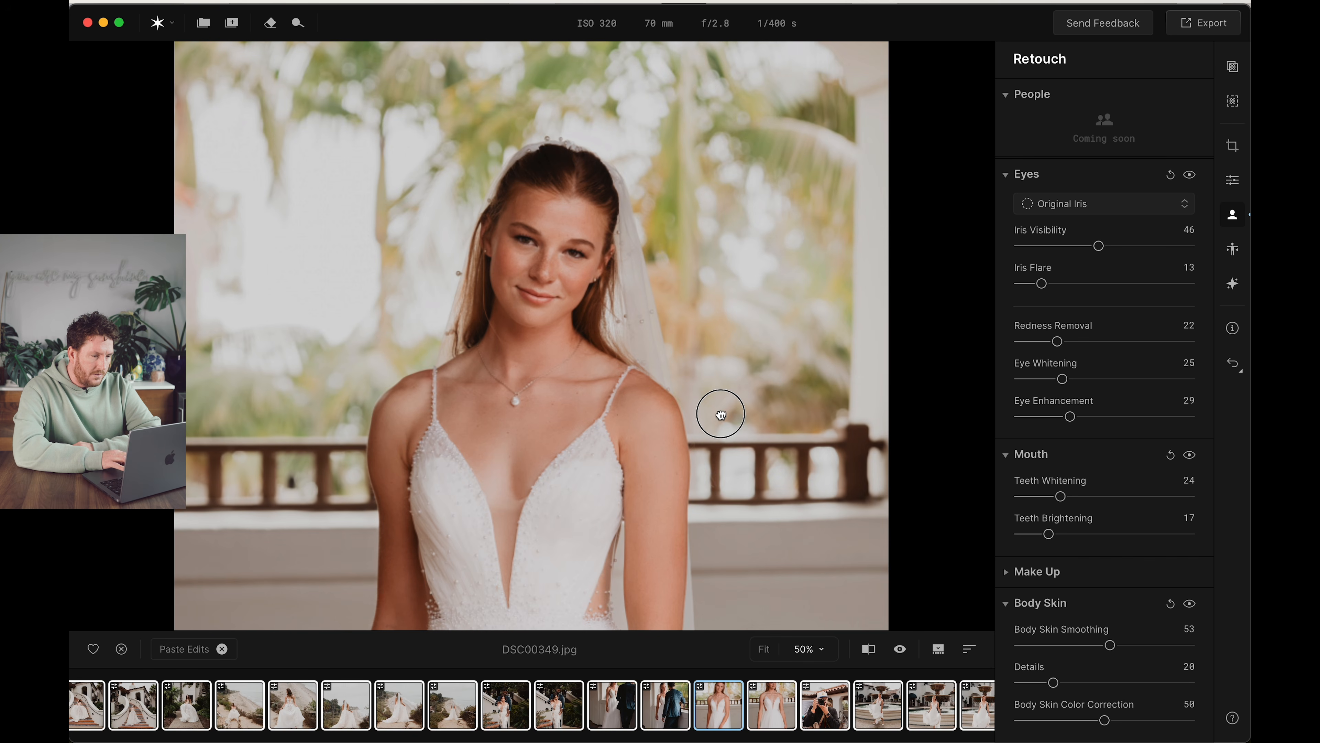
pyautogui.click(868, 648)
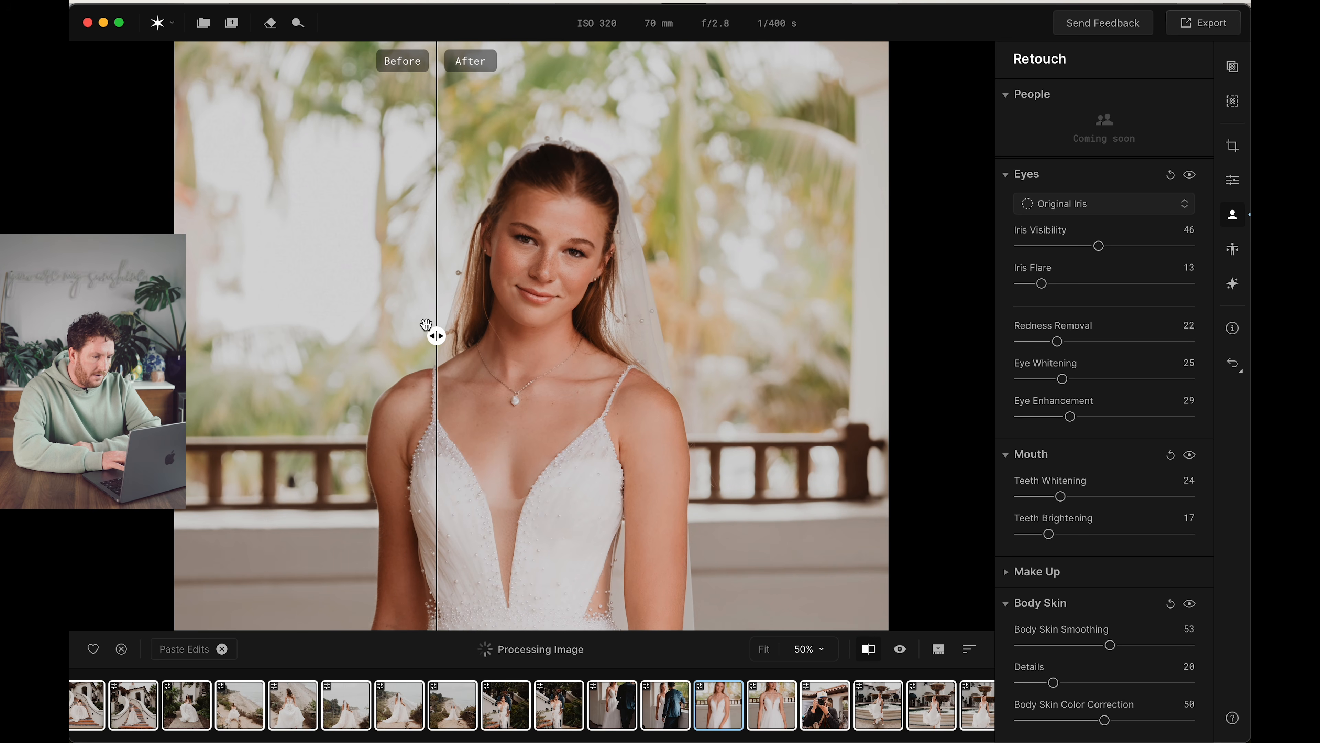
pyautogui.moveTo(437, 335)
pyautogui.mouseDown()
pyautogui.moveTo(644, 336)
pyautogui.moveTo(416, 334)
pyautogui.moveTo(604, 333)
pyautogui.moveTo(472, 336)
pyautogui.moveTo(443, 352)
pyautogui.mouseUp()
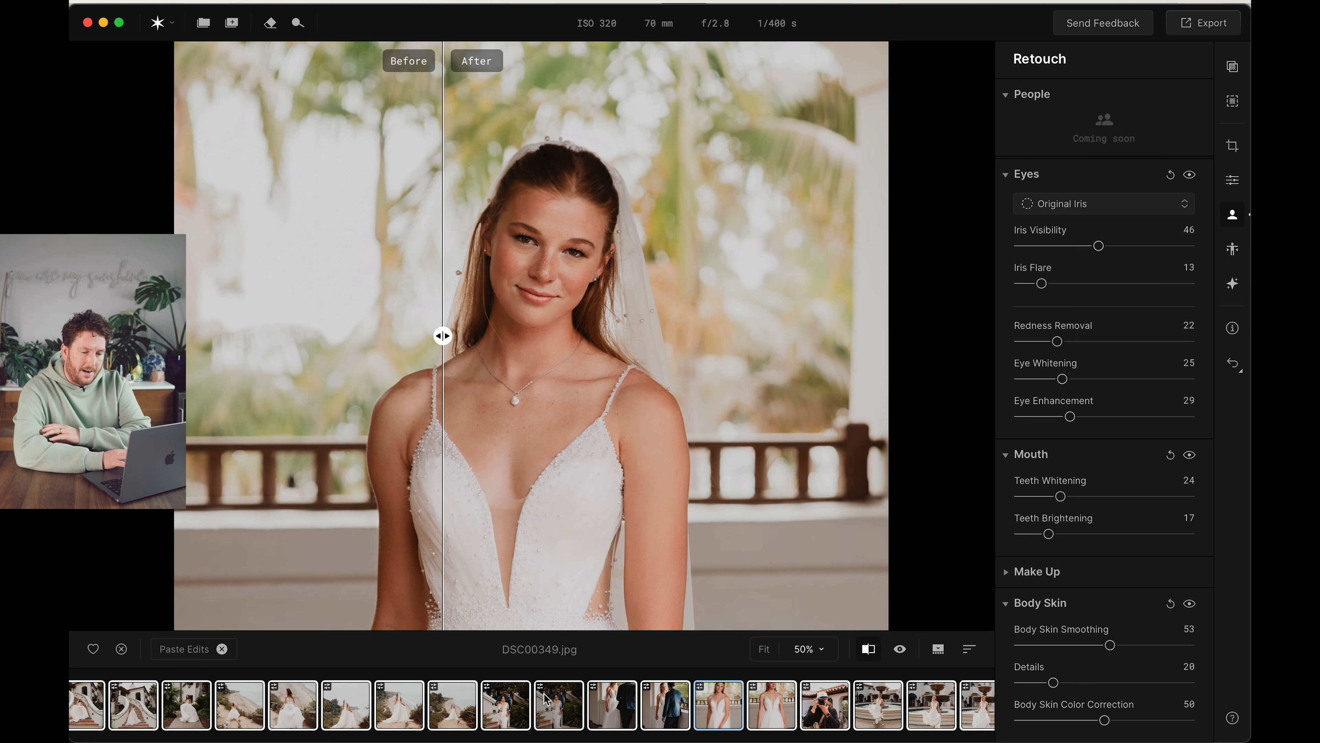
pyautogui.hscroll(-15, 546, 702)
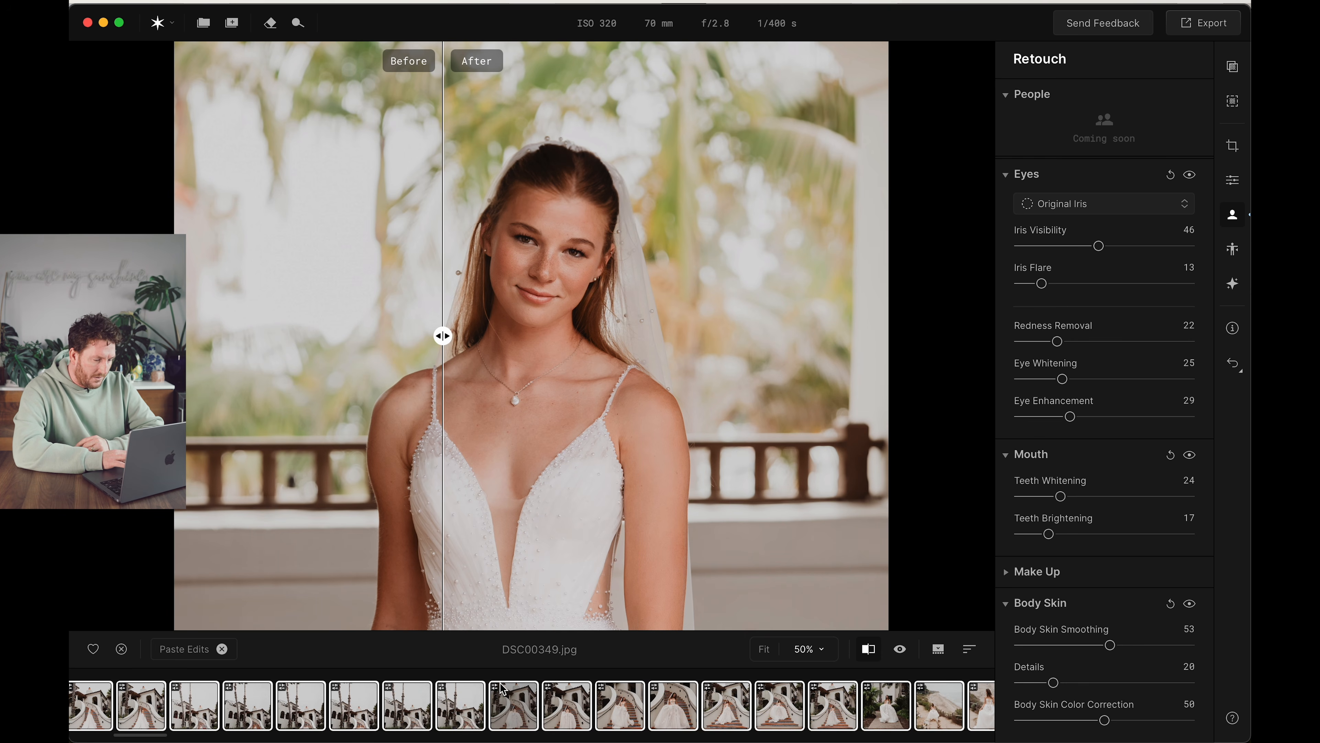
pyautogui.hscroll(15, 443, 719)
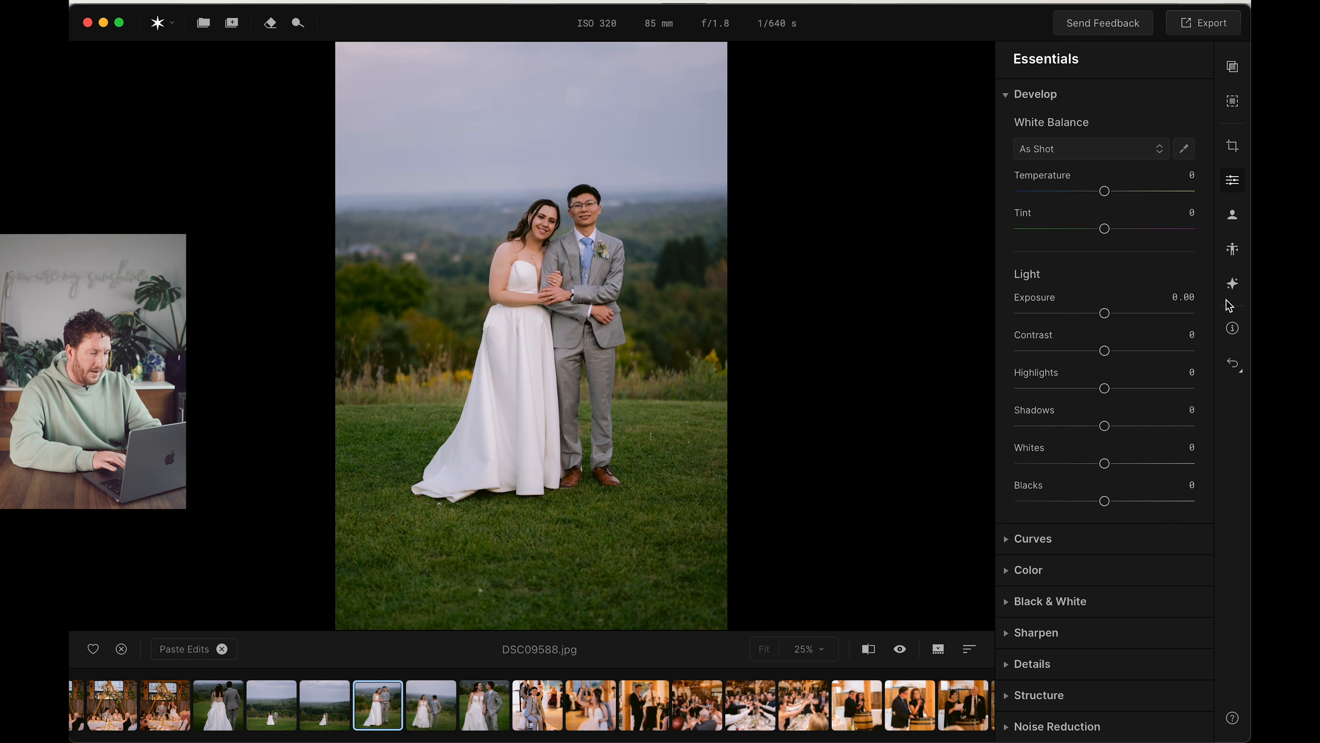
# In the couple photo DSC09588.jpg, set Skin Smoothing to 49, Dark Circles Removal to 34 and Face Skin Color Correction to 31
pyautogui.click(1232, 214)
pyautogui.click(808, 648)
pyautogui.click(796, 498)
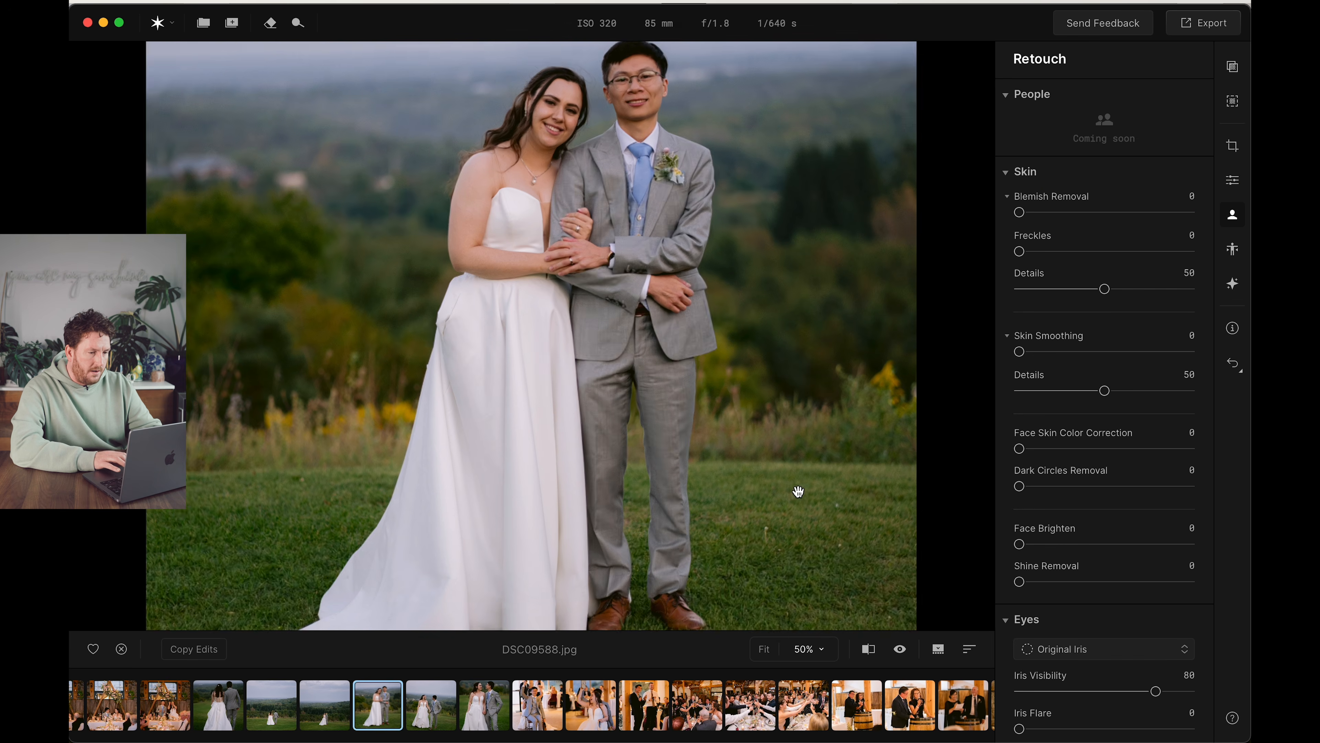
pyautogui.moveTo(716, 225); pyautogui.dragTo(575, 304)
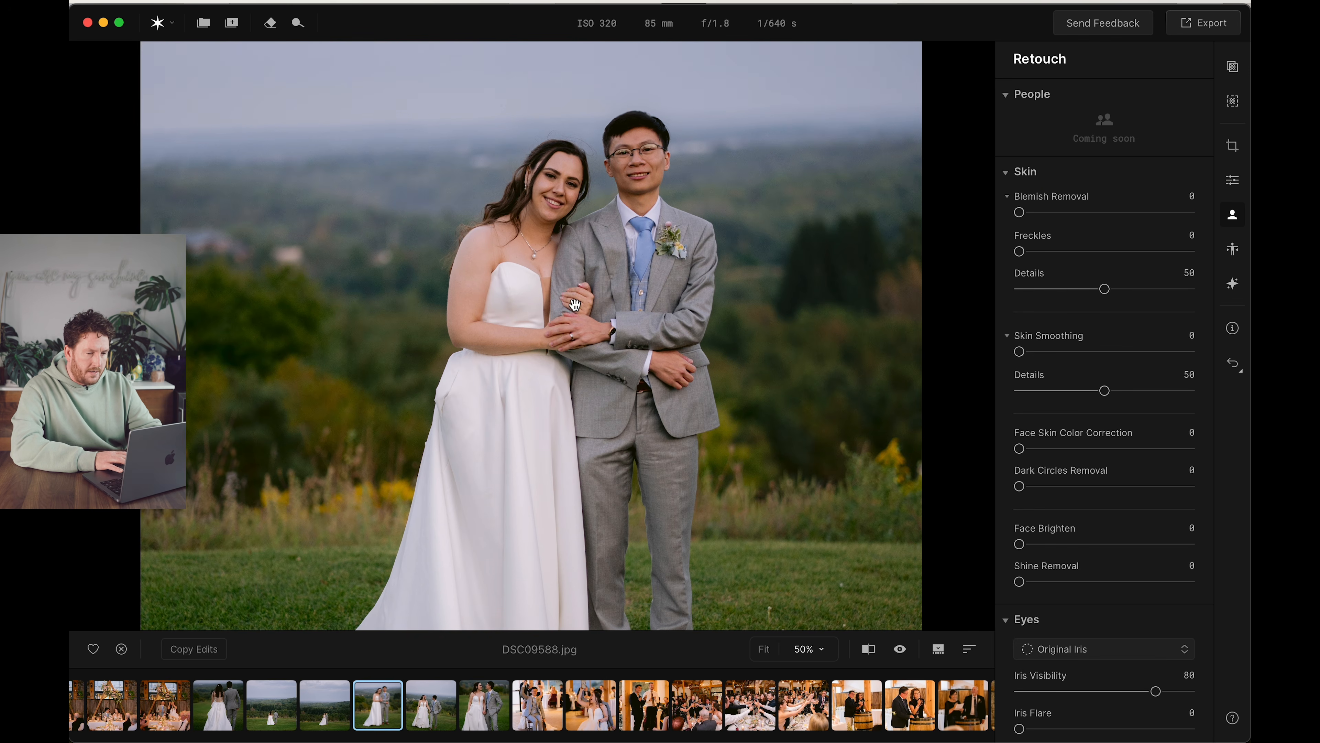
pyautogui.moveTo(1020, 352); pyautogui.dragTo(1104, 352)
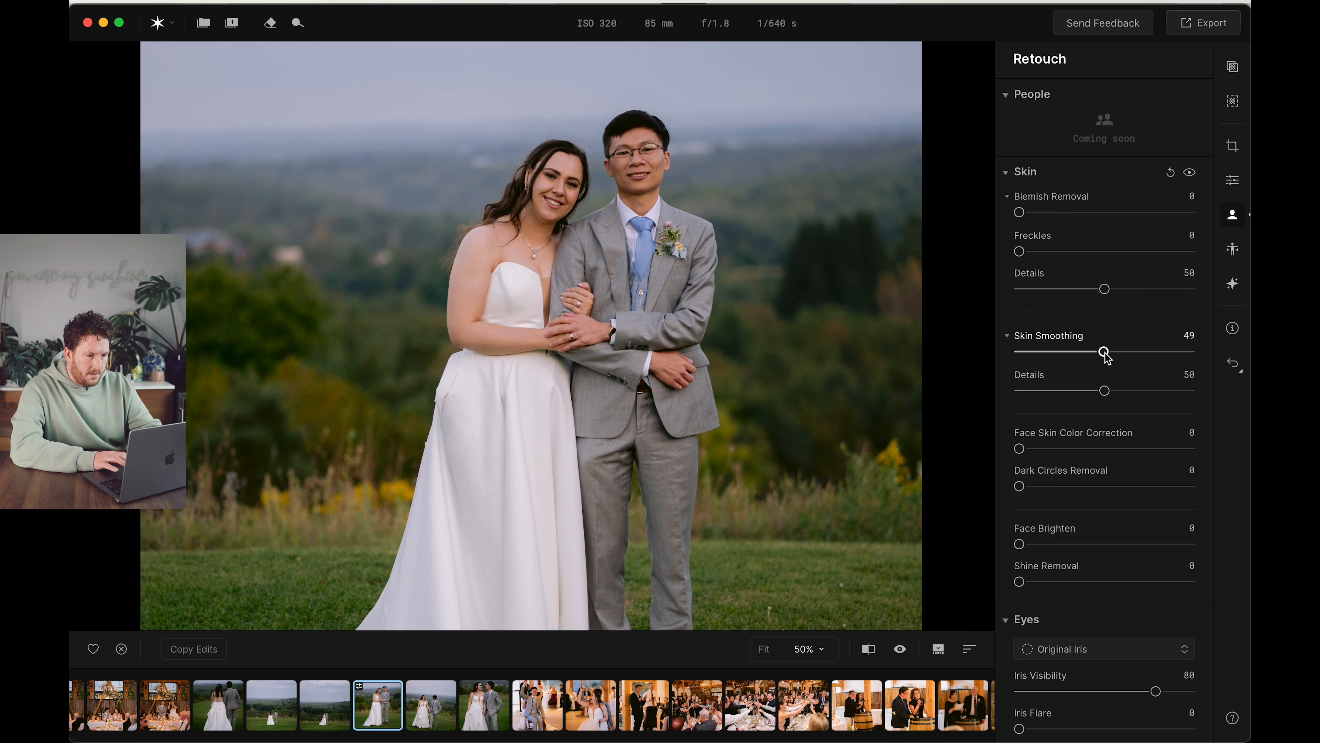
pyautogui.moveTo(1020, 487); pyautogui.dragTo(1077, 487)
pyautogui.moveTo(1021, 448); pyautogui.dragTo(1072, 449)
# Set Face Brighten to 16 and Shine Removal to 47 for the couple
pyautogui.moveTo(1020, 544); pyautogui.dragTo(1046, 544)
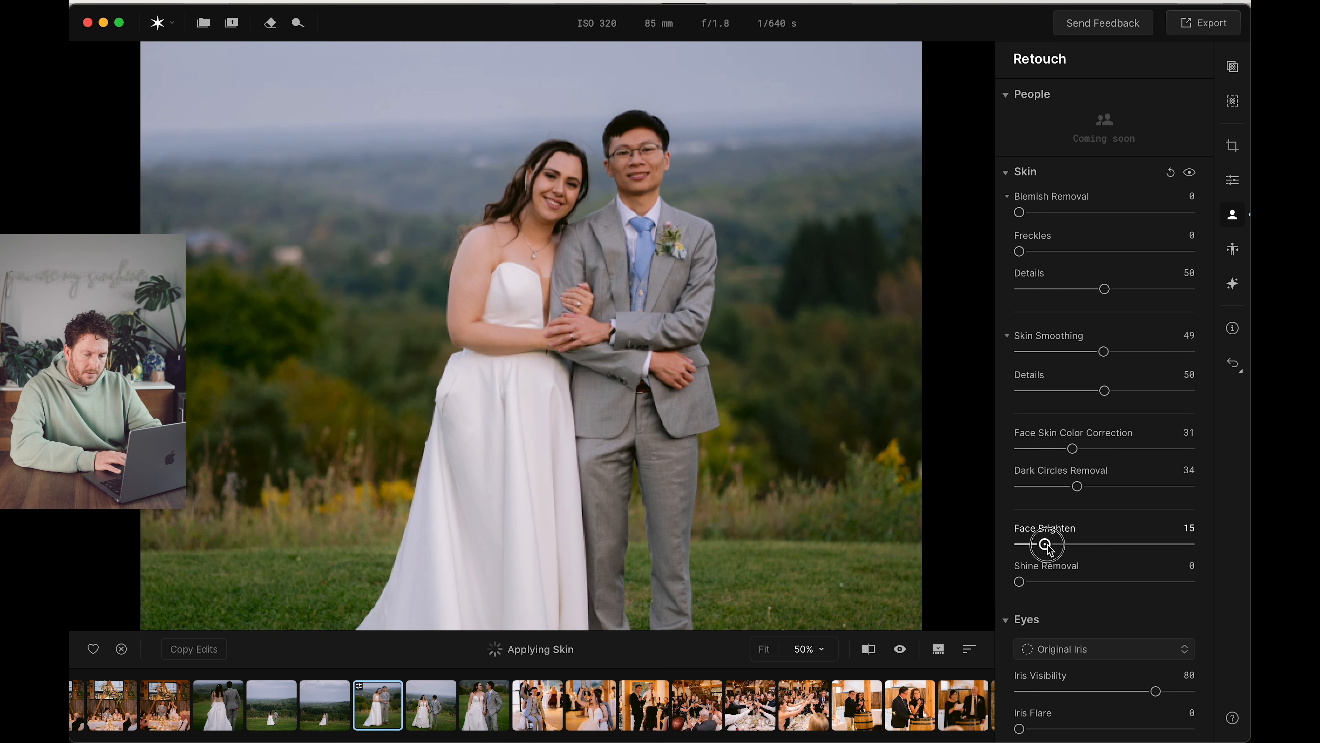
pyautogui.scroll(-5, 1056, 598)
pyautogui.scroll(-2, 1056, 598)
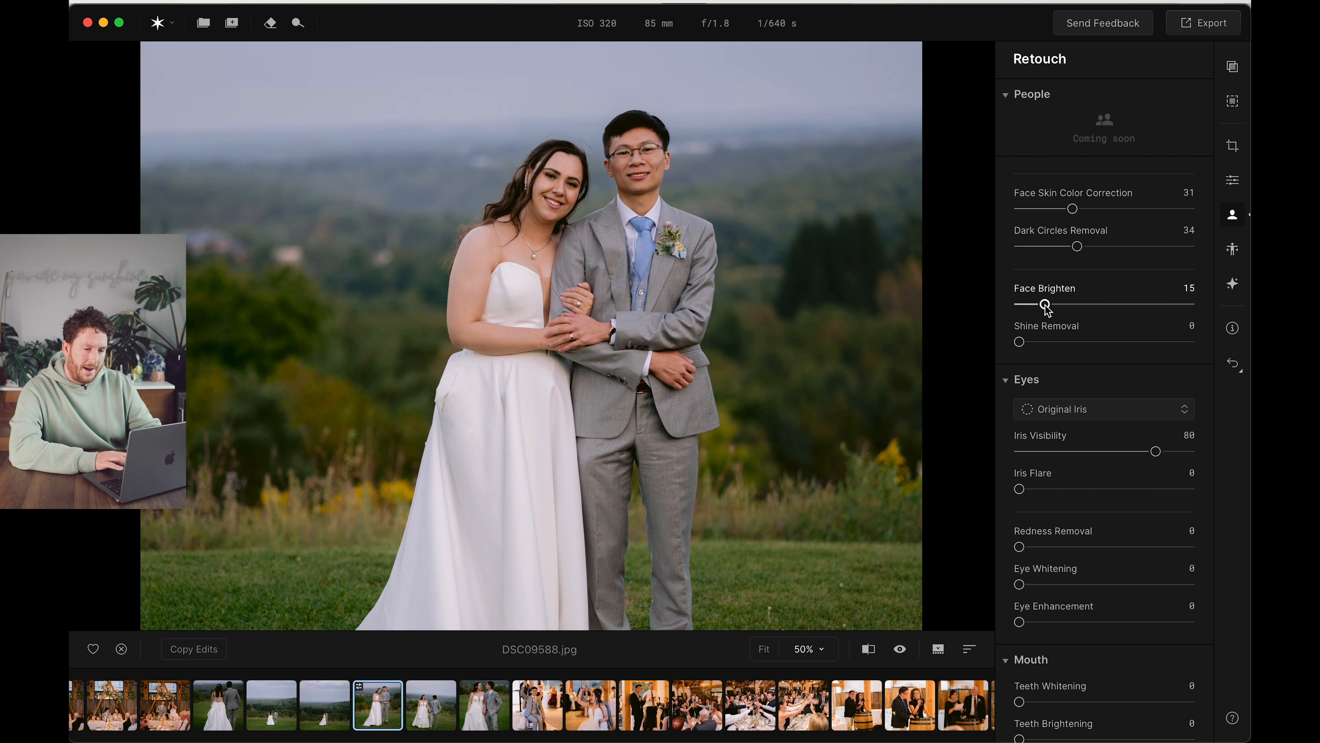
pyautogui.moveTo(1045, 305); pyautogui.dragTo(1101, 342)
pyautogui.scroll(-3, 1075, 395)
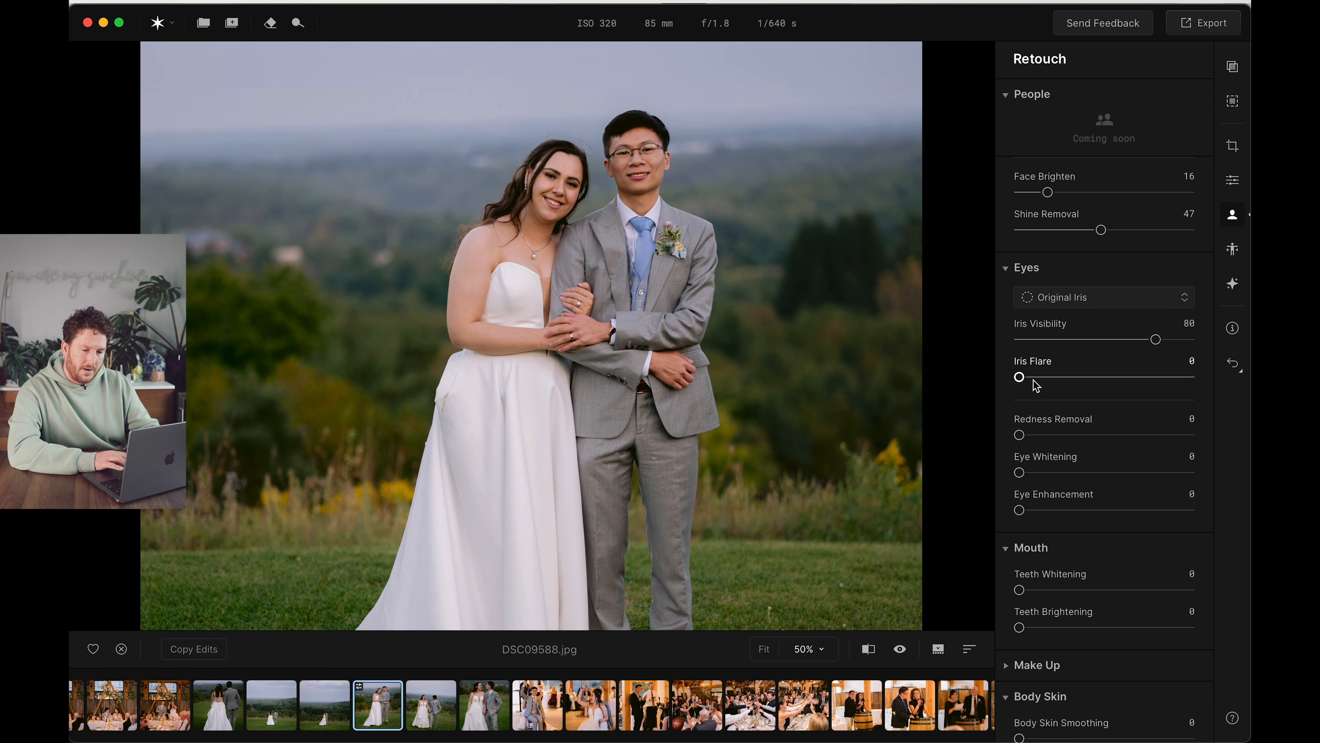
# Set Iris Flare to 23, Redness Removal to 21, Eye Whitening and Eye Enhancement to 25, Teeth Whitening to 17 and Teeth Brightening to 16
pyautogui.scroll(-2, 1040, 393)
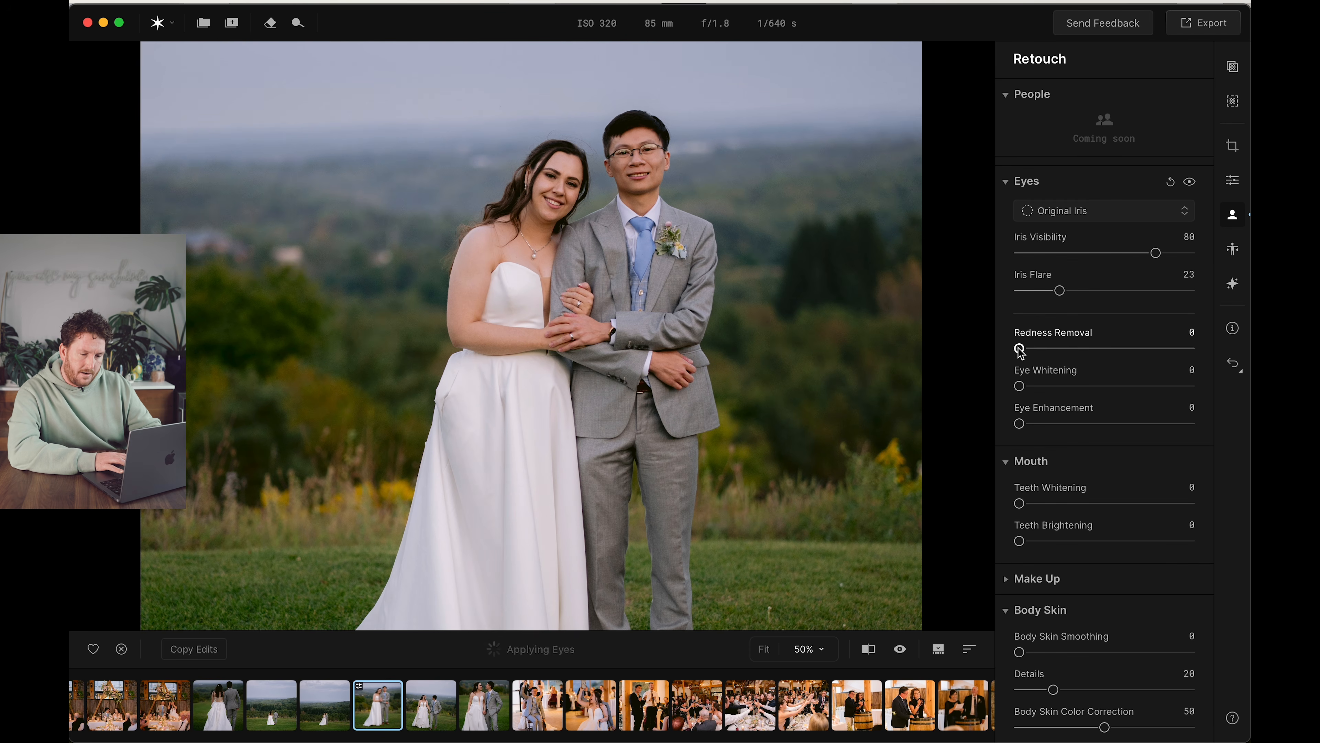
pyautogui.moveTo(1020, 348); pyautogui.dragTo(1065, 425)
pyautogui.moveTo(1019, 503); pyautogui.dragTo(1047, 541)
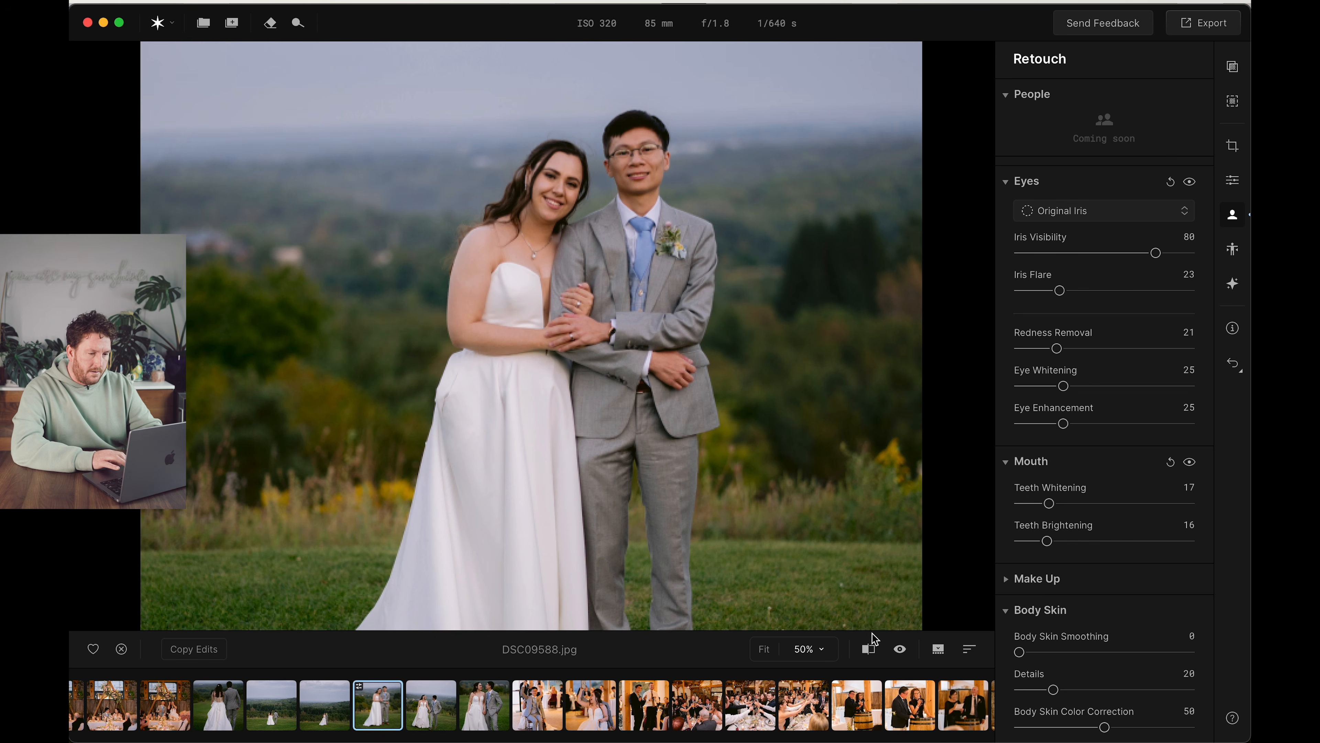
# Set Body Skin Smoothing to 40 for the couple and check the photo with the before/after comparison
pyautogui.moveTo(1020, 652); pyautogui.dragTo(1086, 652)
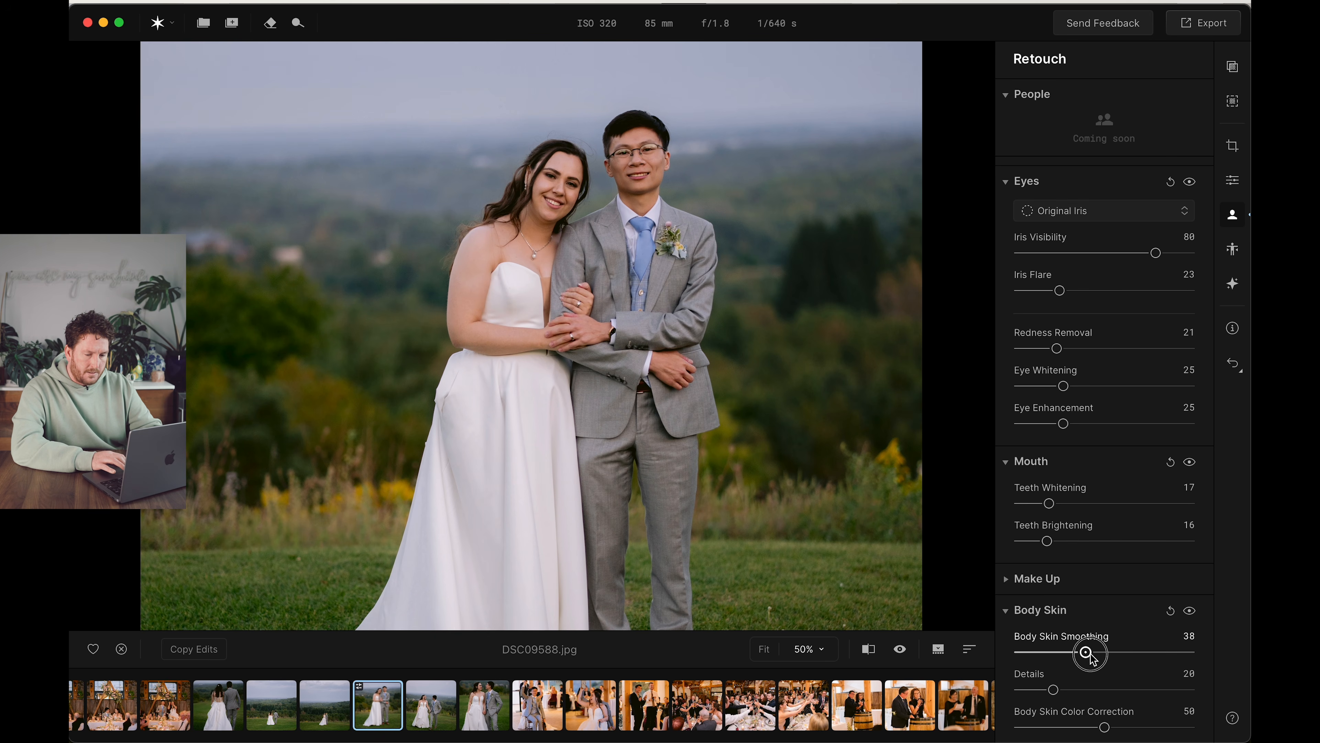
pyautogui.click(873, 654)
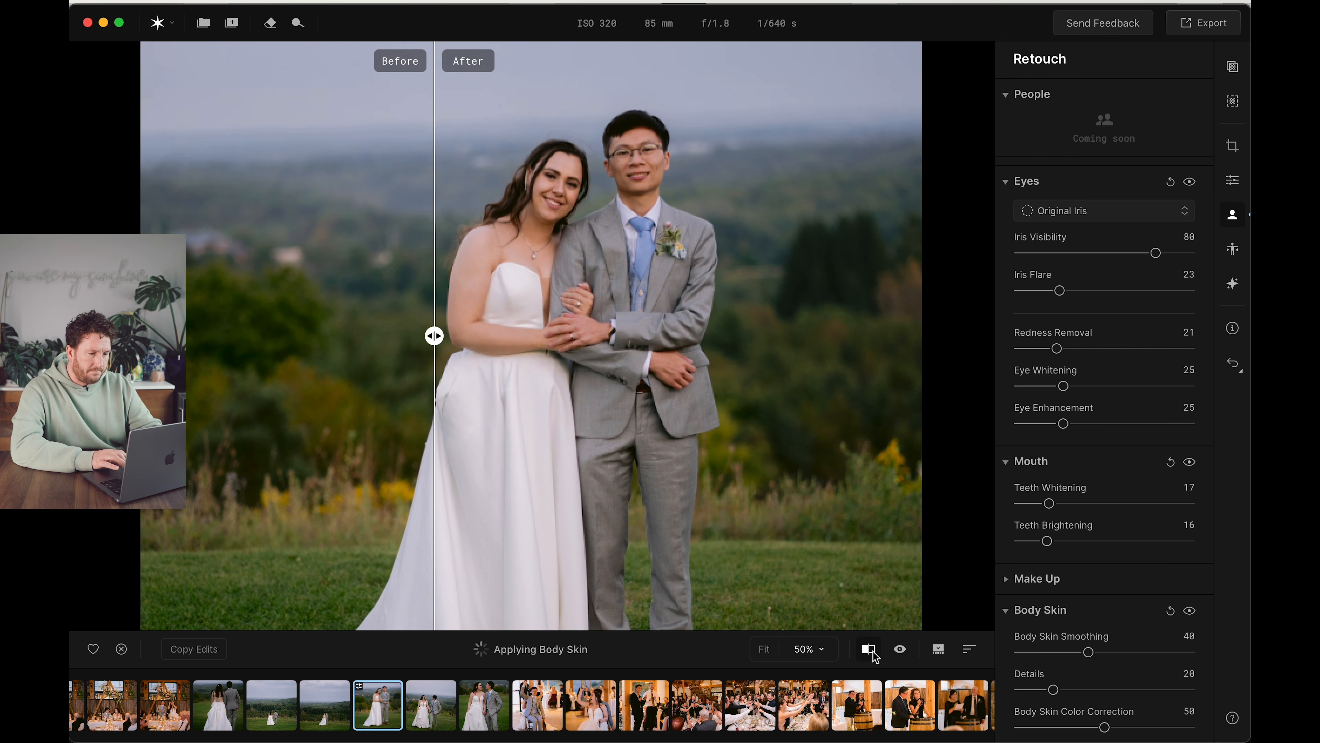
pyautogui.moveTo(434, 336); pyautogui.dragTo(434, 286)
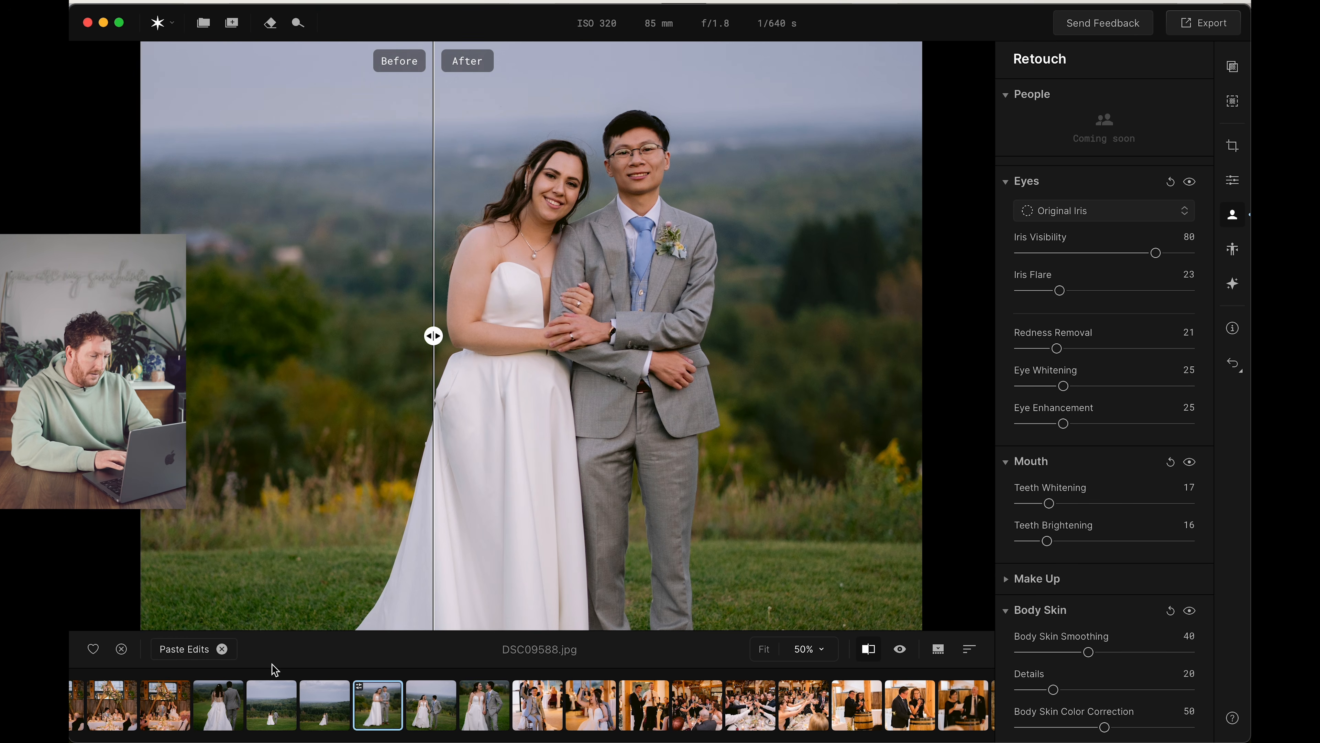
# Paste the retouch edits copied from the couple photo DSC09588.jpg onto all the photos in the filmstrip and export the set
pyautogui.click(445, 708)
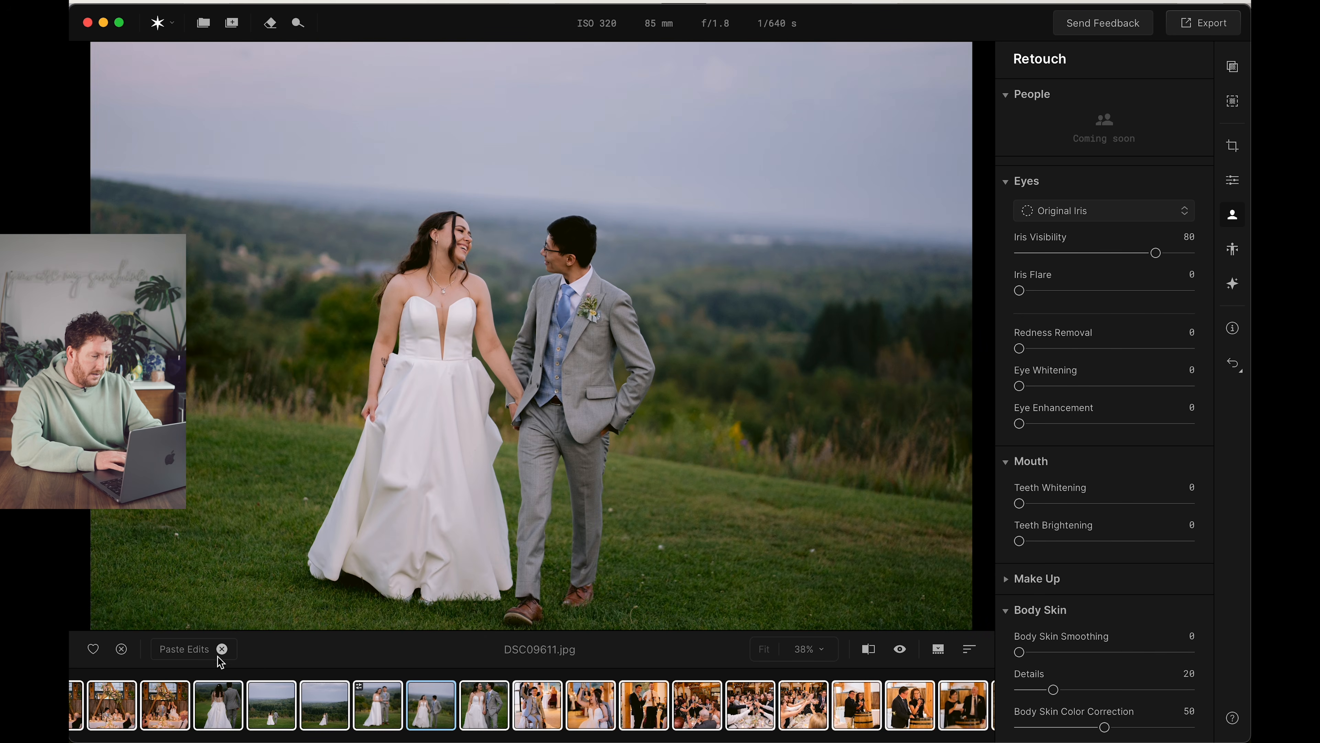
pyautogui.click(187, 650)
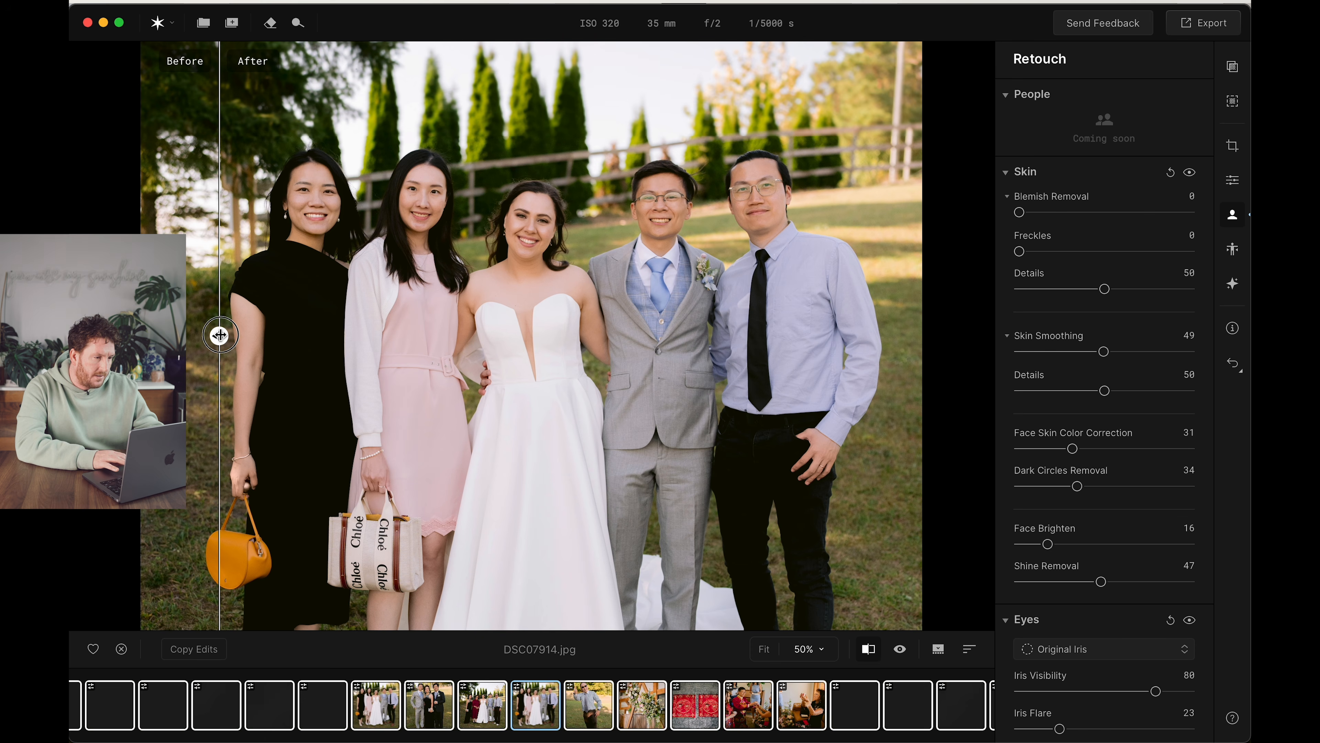
pyautogui.moveTo(219, 334); pyautogui.dragTo(302, 421)
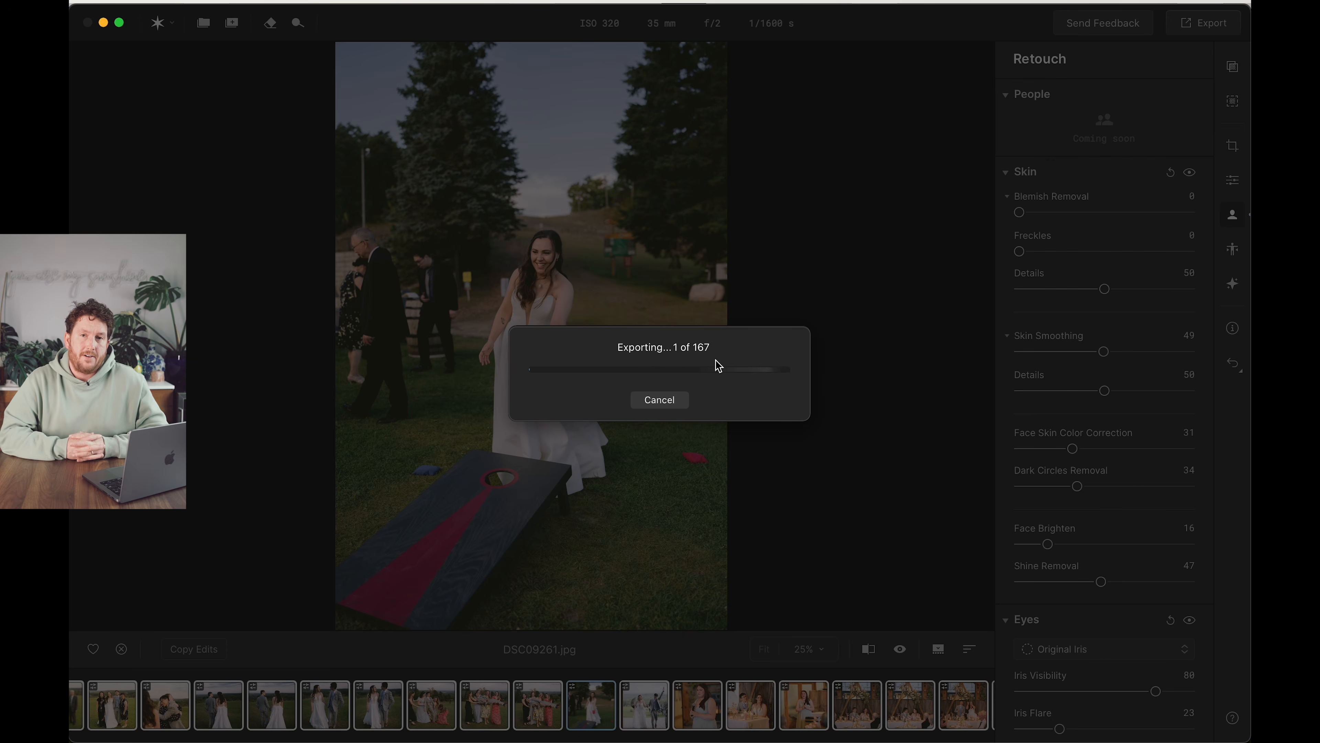